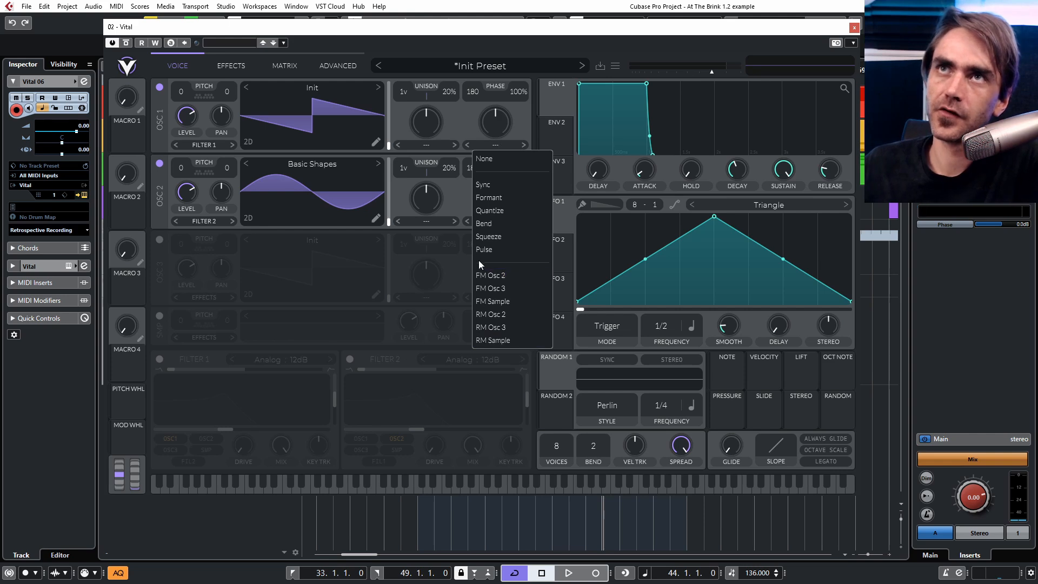
Set OSC 1's phase warp mode to FM Osc 2.
{"action": "left_click", "coordinate": [507, 134]}
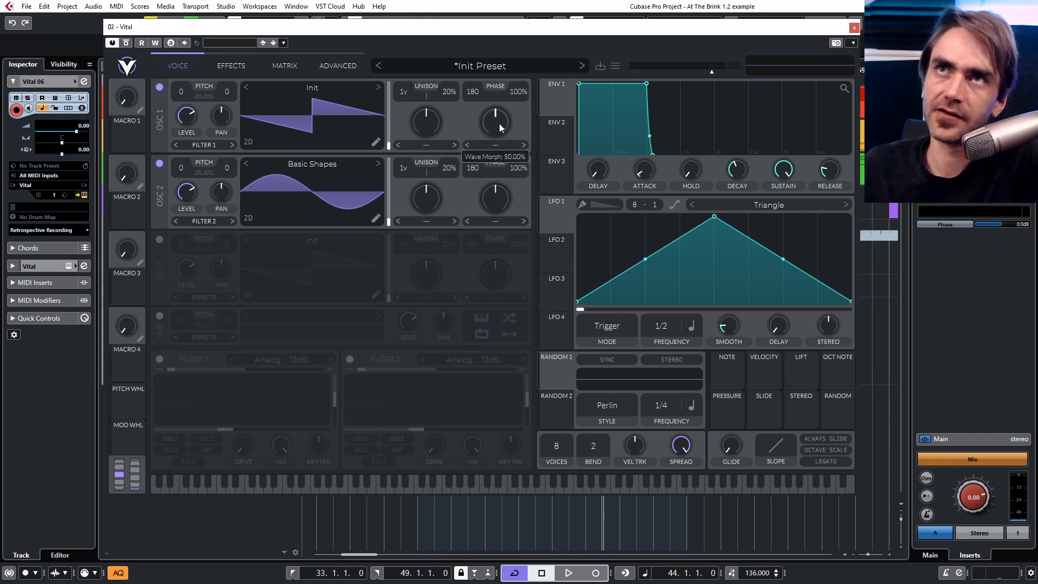
{"action": "left_click", "coordinate": [495, 145]}
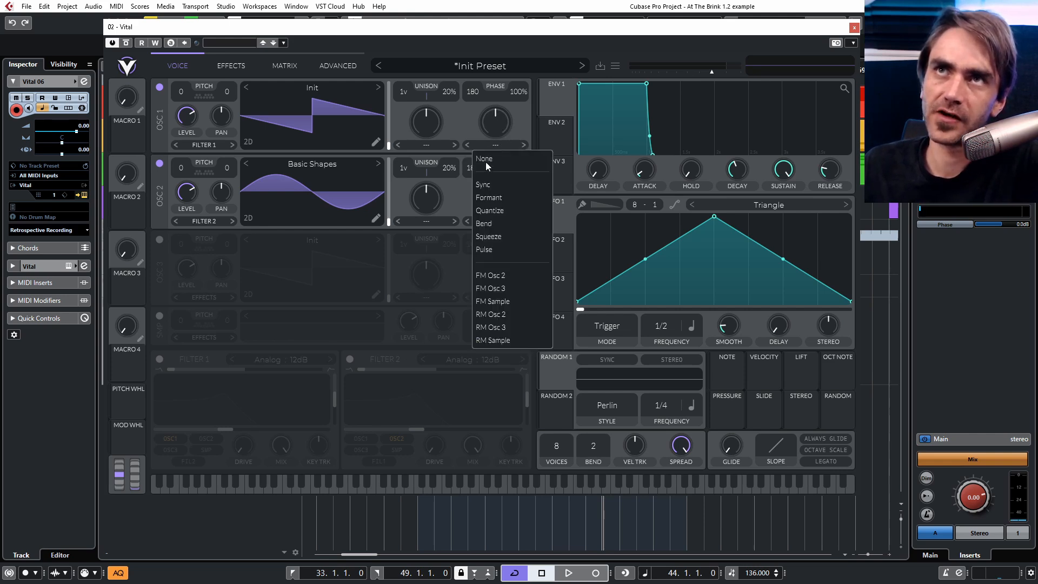
{"action": "left_click", "coordinate": [502, 277]}
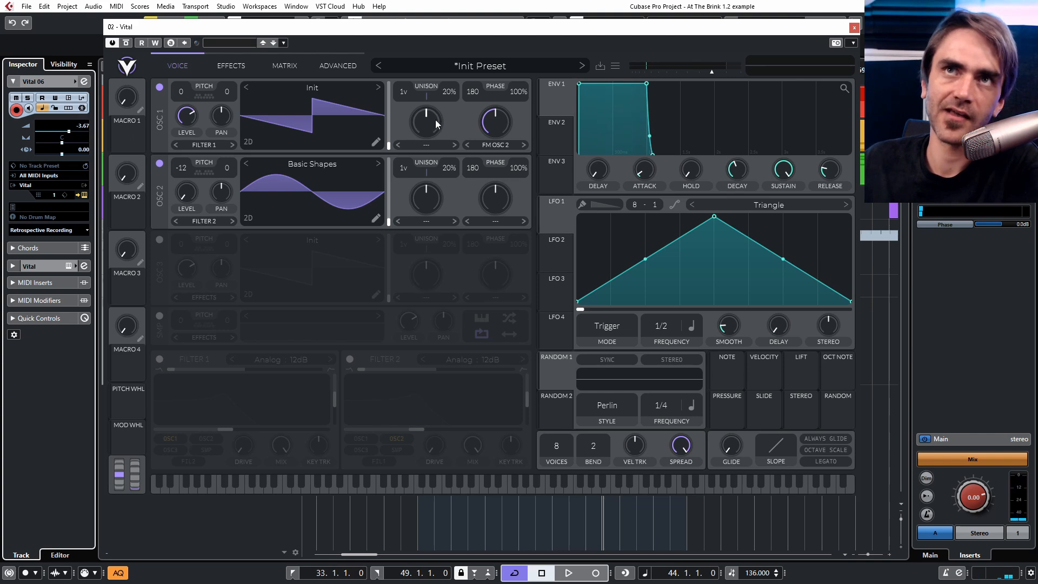
Add a Wave Folder modifier to OSC 2's Basic Shapes wavetable with a multiply of about 4.26.
{"action": "left_click", "coordinate": [376, 218]}
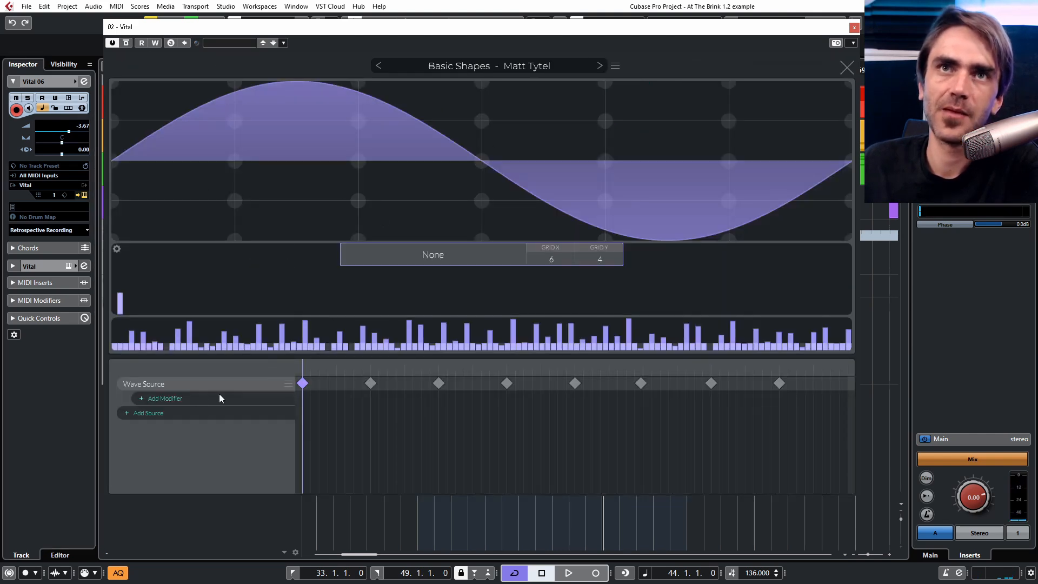
{"action": "left_click", "coordinate": [187, 397]}
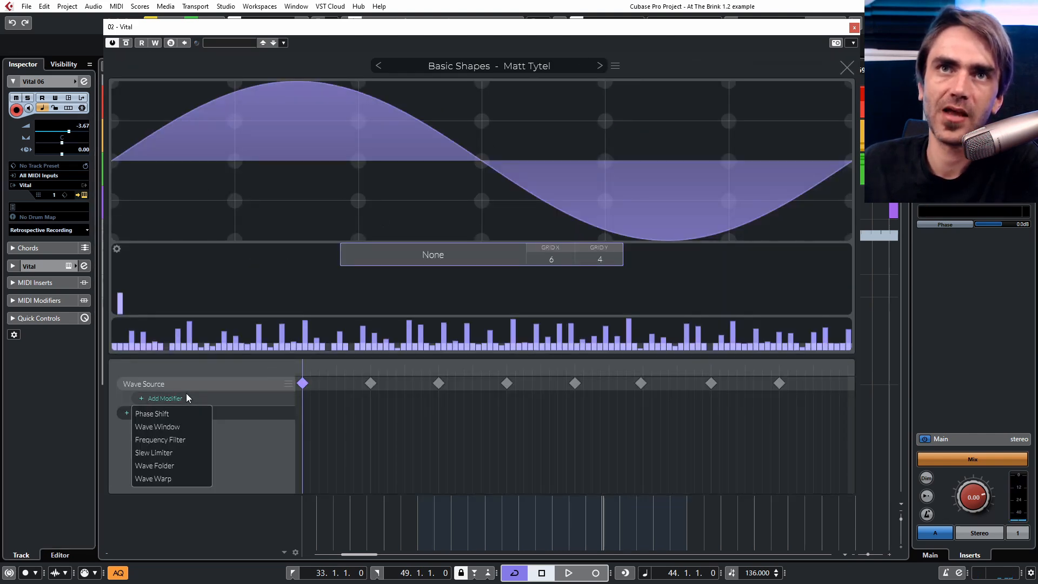
{"action": "left_click", "coordinate": [160, 465]}
{"action": "left_click", "coordinate": [302, 397]}
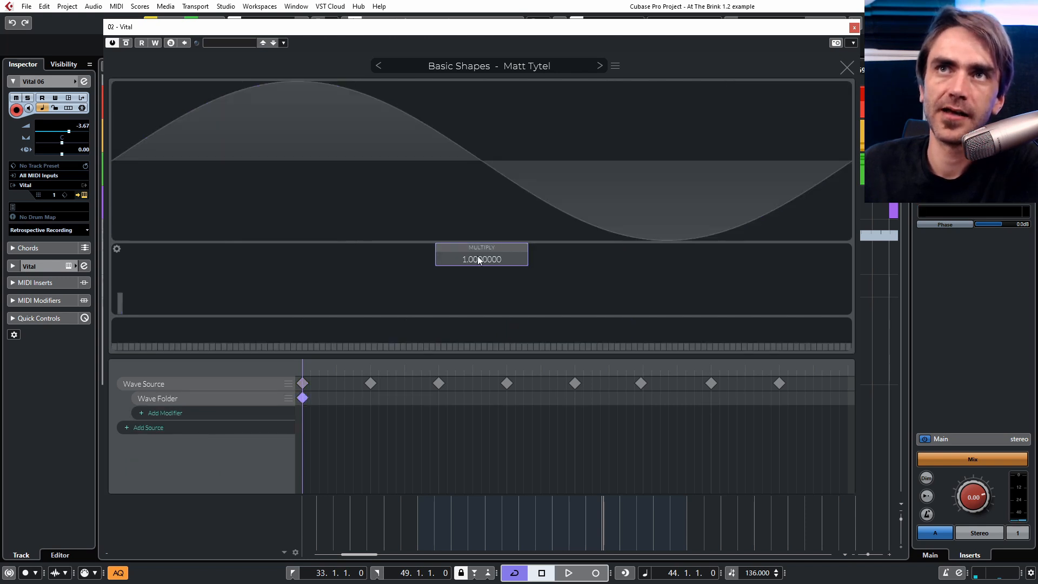
{"action": "left_click_drag", "start_coordinate": [479, 255], "coordinate": [275, 418]}
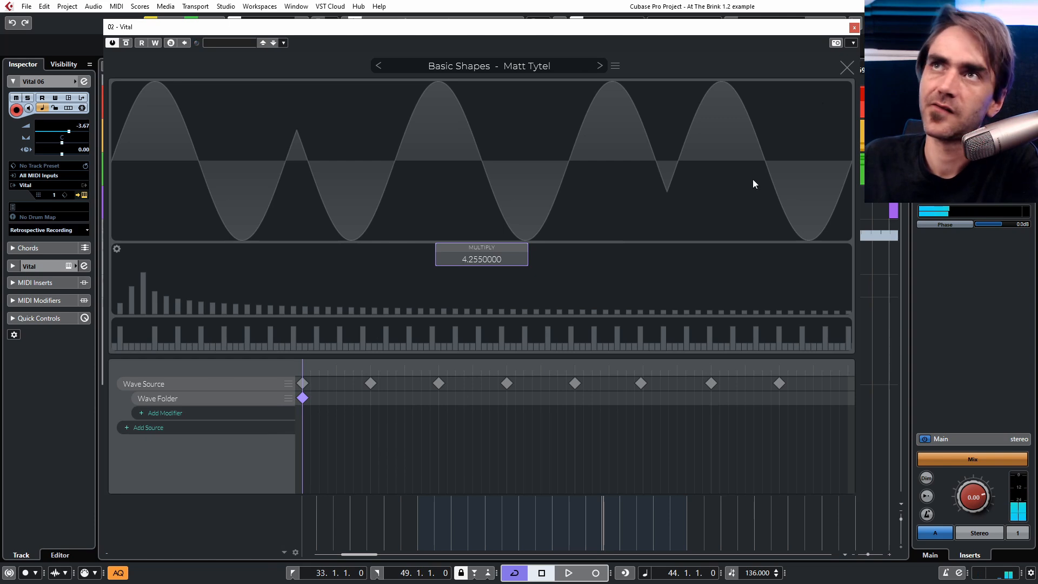
{"action": "left_click", "coordinate": [846, 67]}
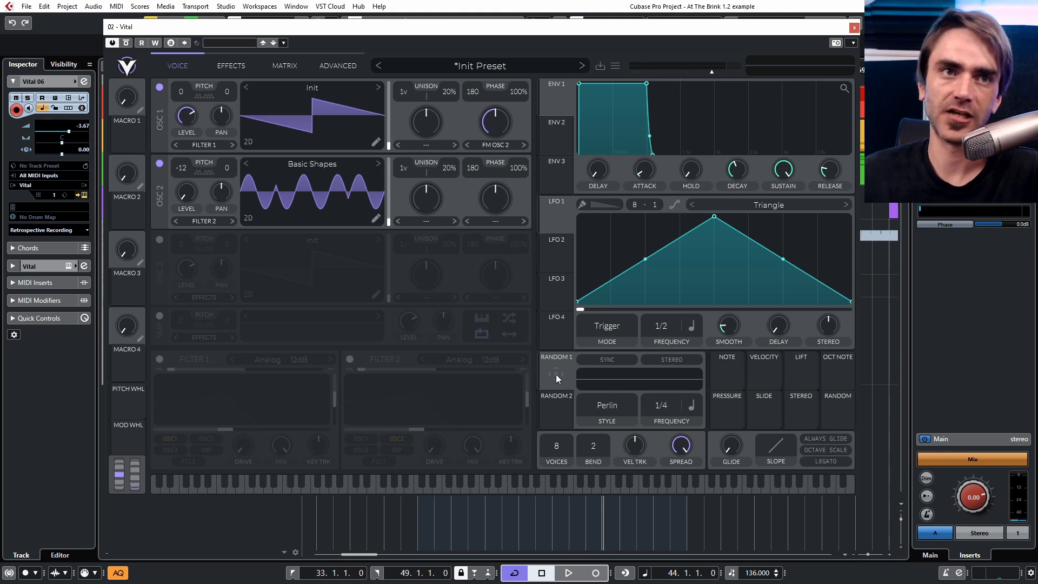
Assign Random 1 to modulate OSC 1's level and nudge the output volume slightly down.
{"action": "left_click_drag", "start_coordinate": [556, 374], "coordinate": [186, 100]}
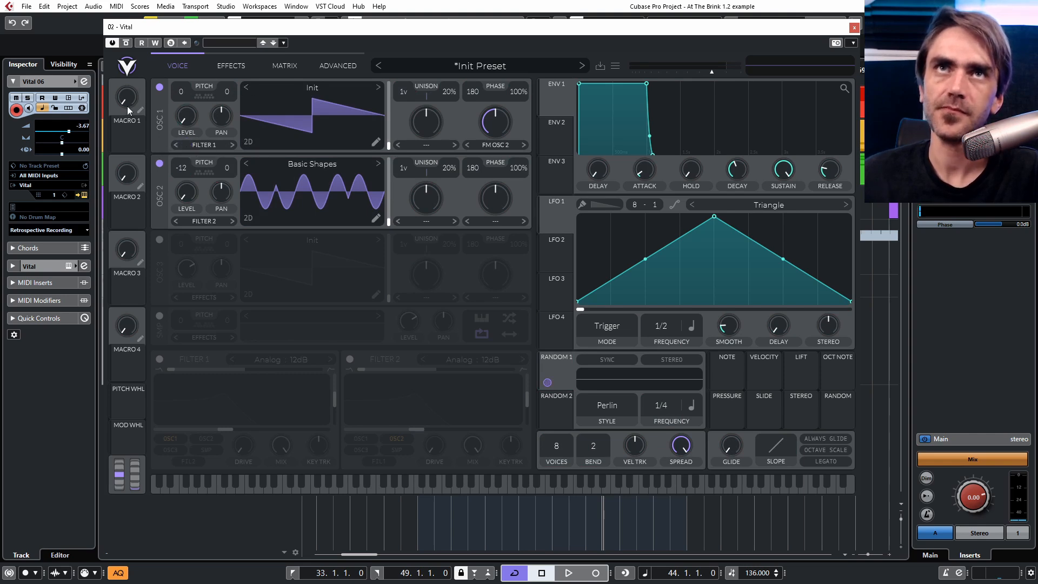
{"action": "left_click_drag", "start_coordinate": [711, 70], "coordinate": [705, 71]}
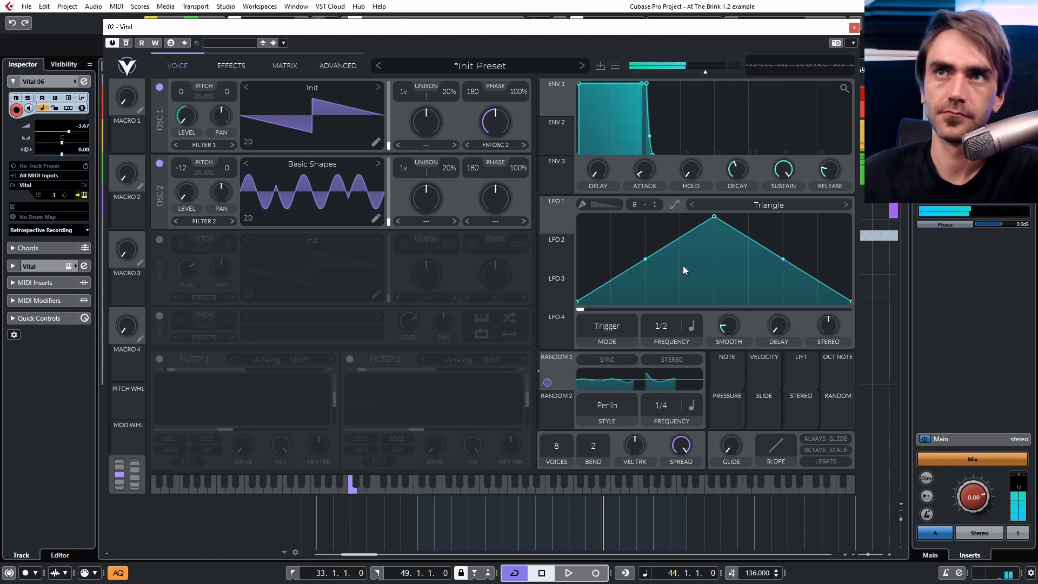
Set Random 1's style to Sample & Hold and its frequency to 1/16.
{"action": "left_click", "coordinate": [602, 407]}
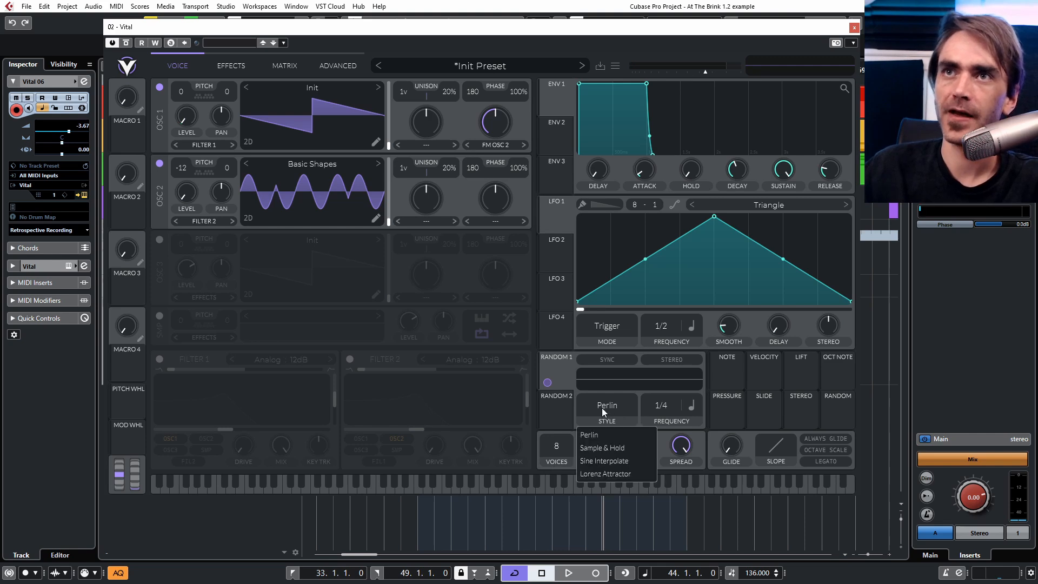
{"action": "left_click", "coordinate": [604, 446]}
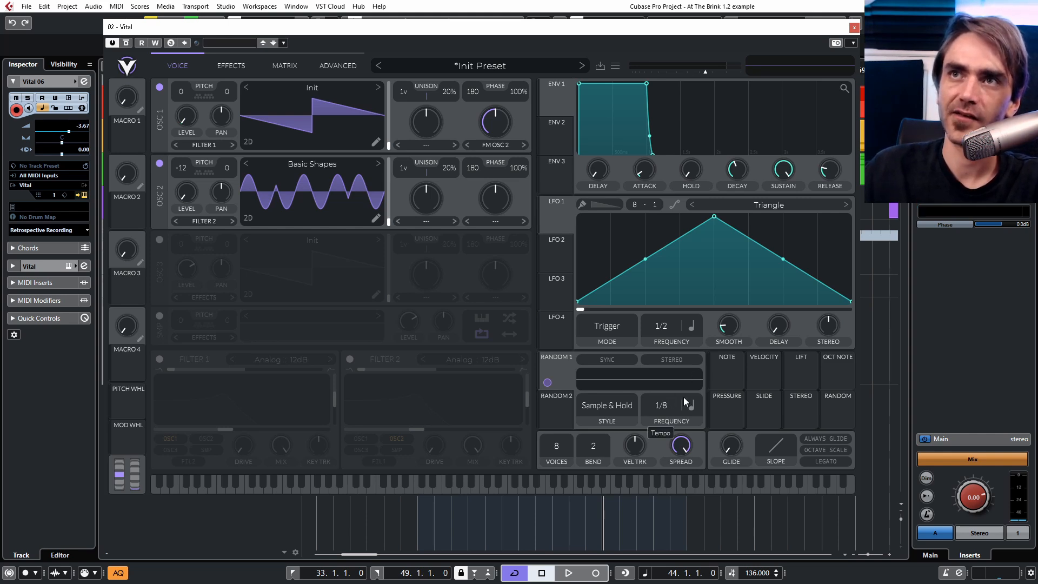
{"action": "left_click_drag", "start_coordinate": [695, 397], "coordinate": [702, 387]}
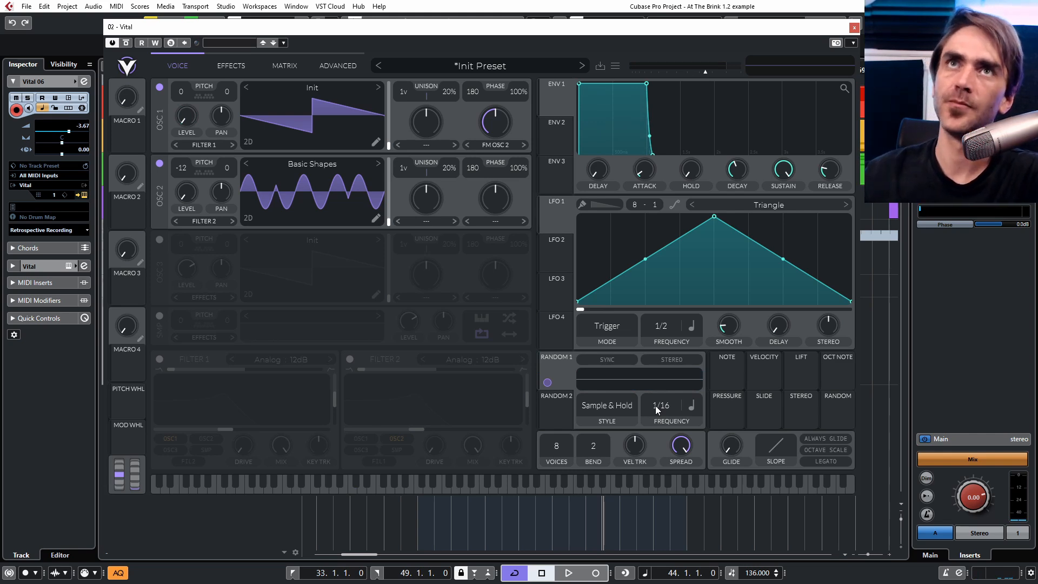
Open the modulation matrix and set the mod remap grid to 20 divisions.
{"action": "left_click", "coordinate": [245, 70]}
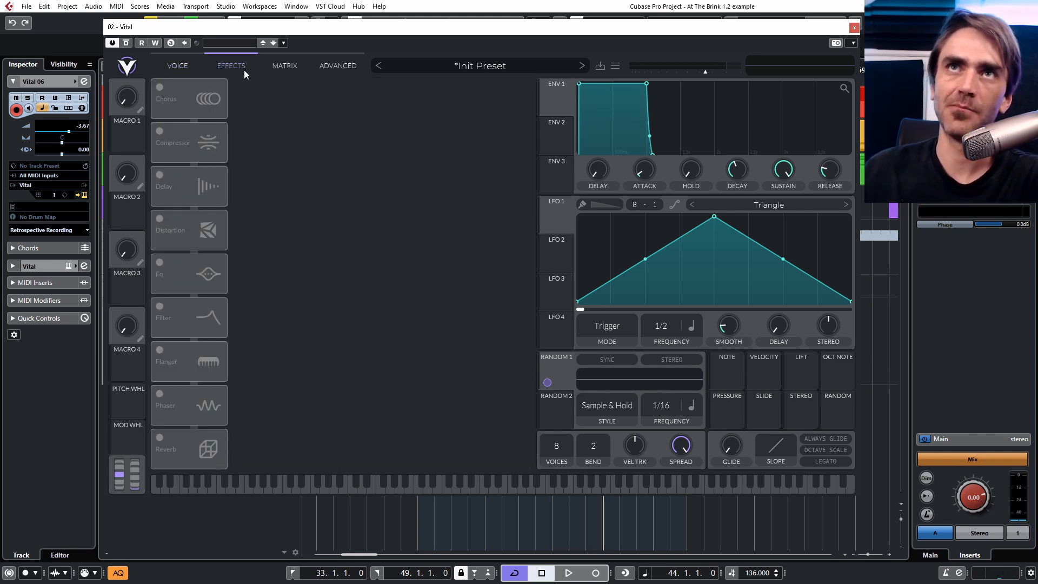
{"action": "left_click", "coordinate": [275, 63]}
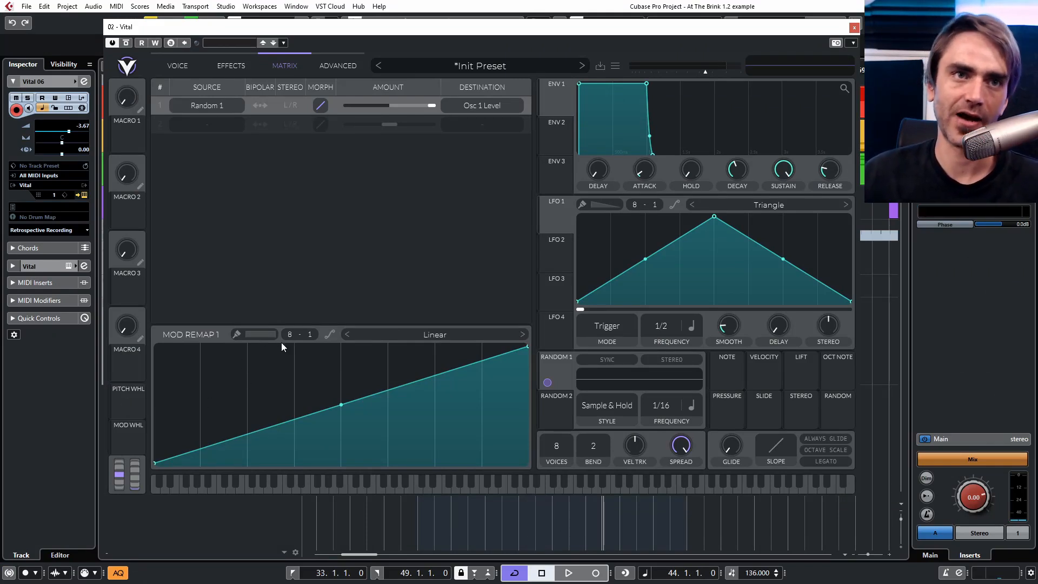
{"action": "left_click_drag", "start_coordinate": [290, 335], "coordinate": [363, 204]}
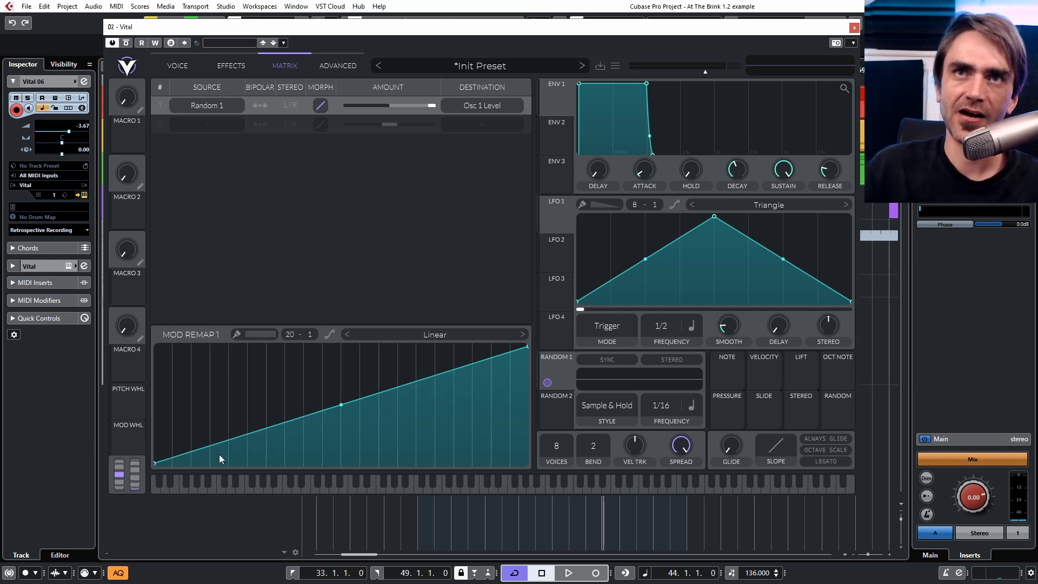
Redraw the mod remap curve as a step: zero across the left half, full across the right half.
{"action": "key", "text": "ctrl"}
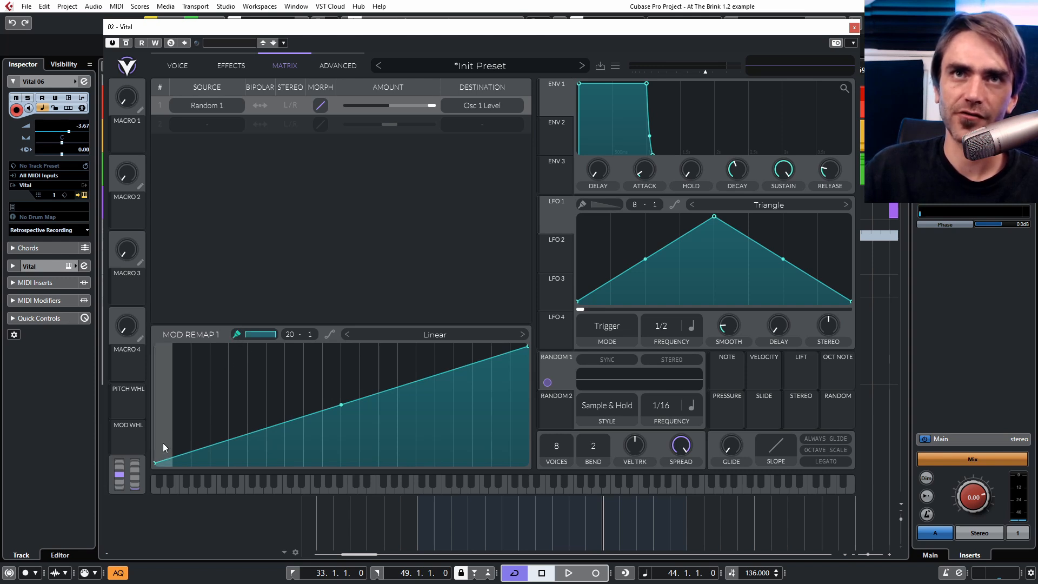
{"action": "left_click_drag", "start_coordinate": [168, 479], "coordinate": [626, 539]}
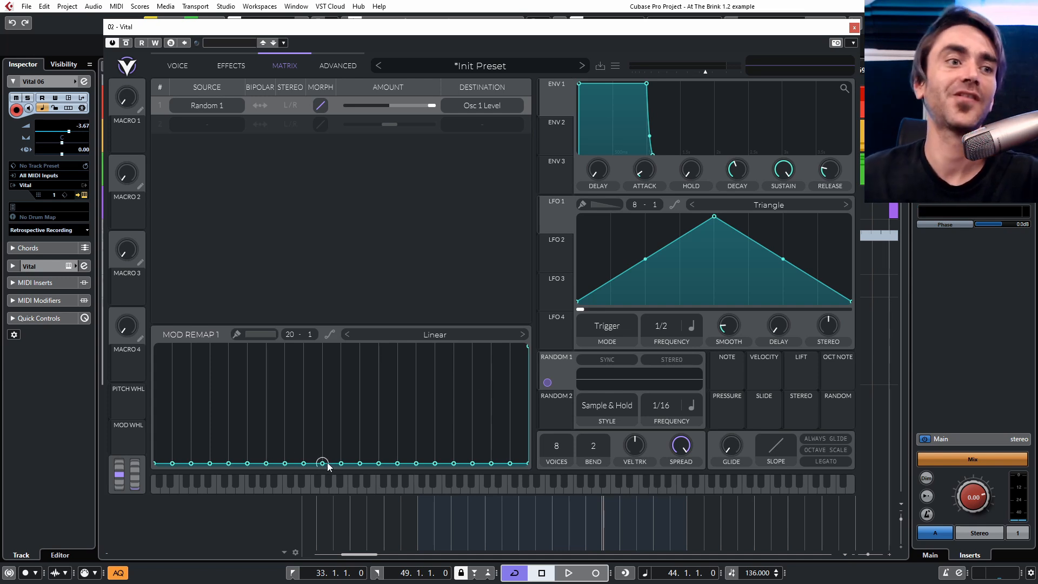
{"action": "left_click", "coordinate": [349, 396], "text": "shift"}
{"action": "left_click_drag", "start_coordinate": [351, 381], "coordinate": [547, 285]}
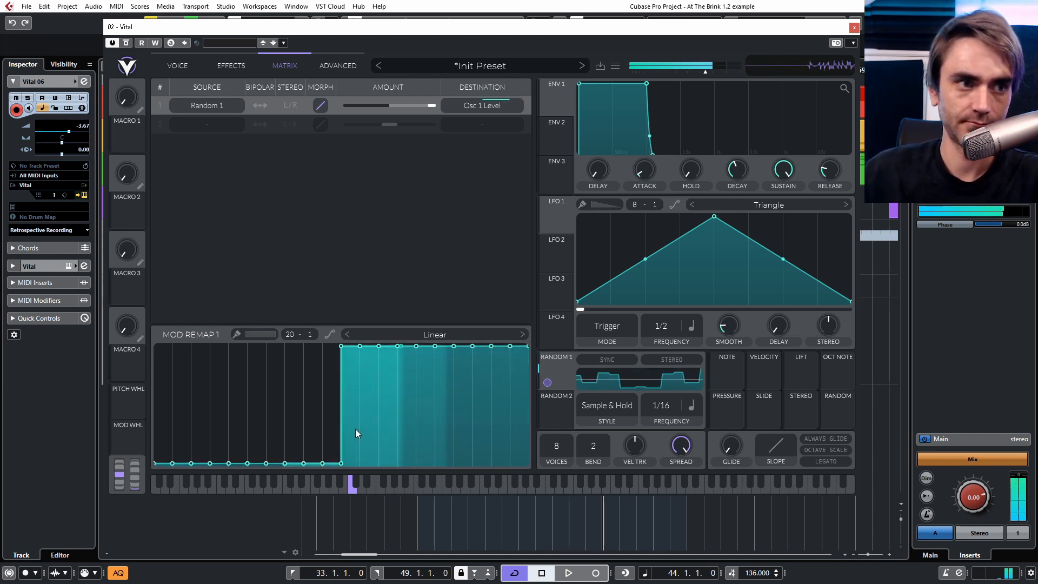
Close the synth window and create a 4-bar MIDI part from bar 33 on the Vital 06 track.
{"action": "left_click", "coordinate": [854, 29]}
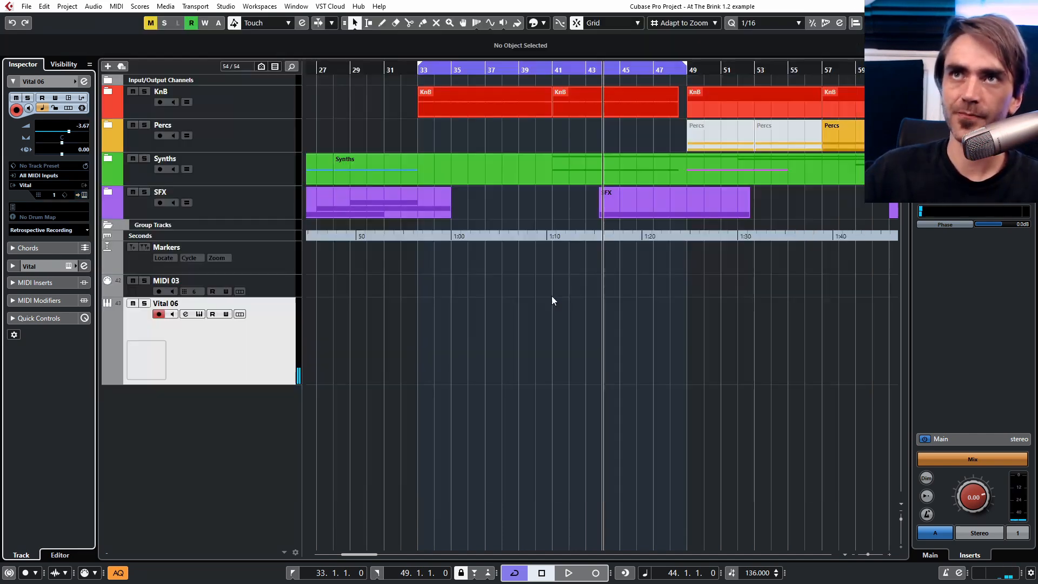
{"action": "double_click", "coordinate": [428, 355]}
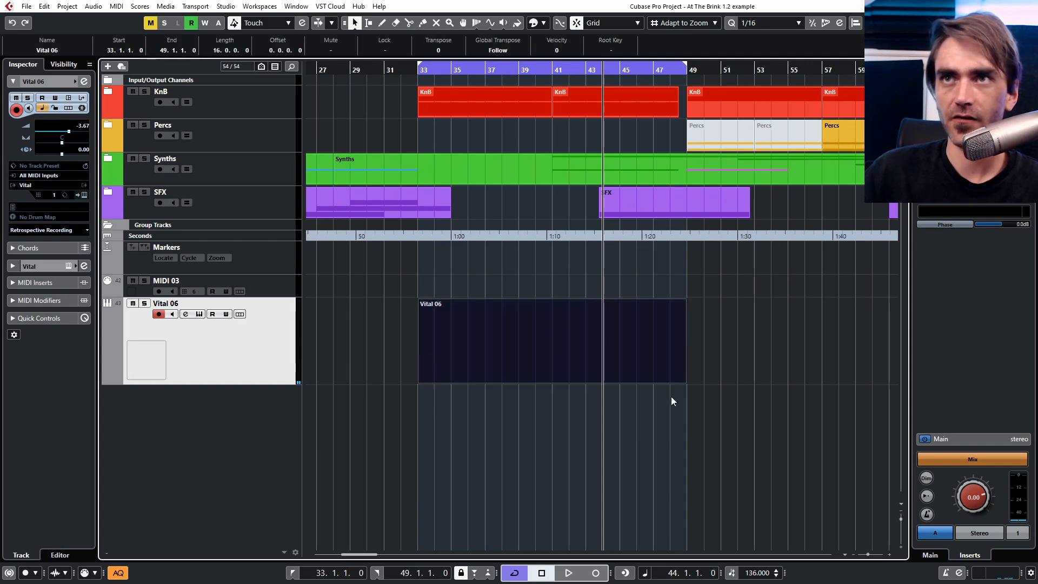
{"action": "left_click_drag", "start_coordinate": [683, 381], "coordinate": [484, 382]}
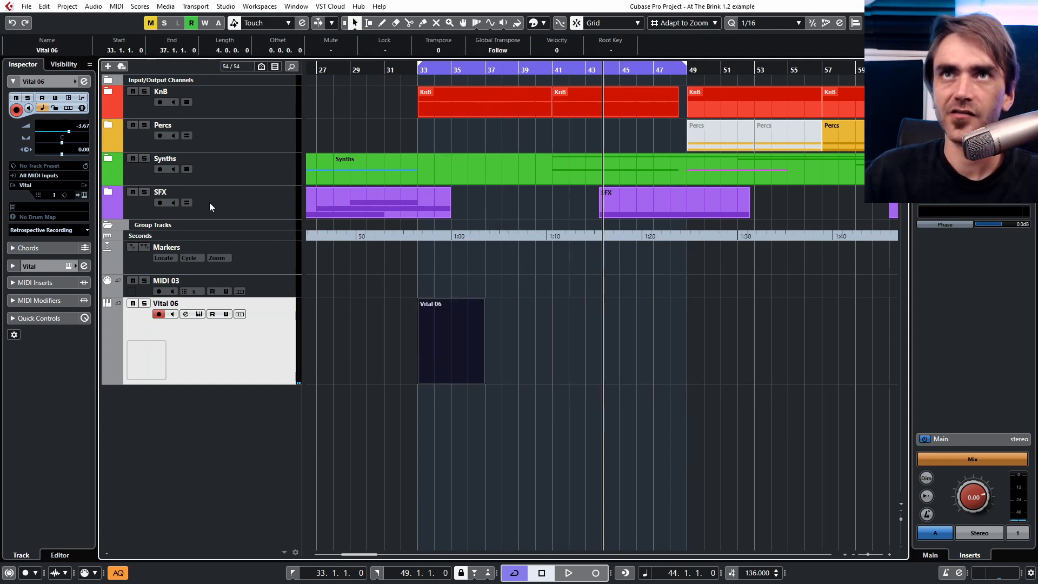
Write a note into the Vital 06 part and reopen the Vital instrument window.
{"action": "left_click", "coordinate": [106, 162]}
{"action": "left_click", "coordinate": [117, 161]}
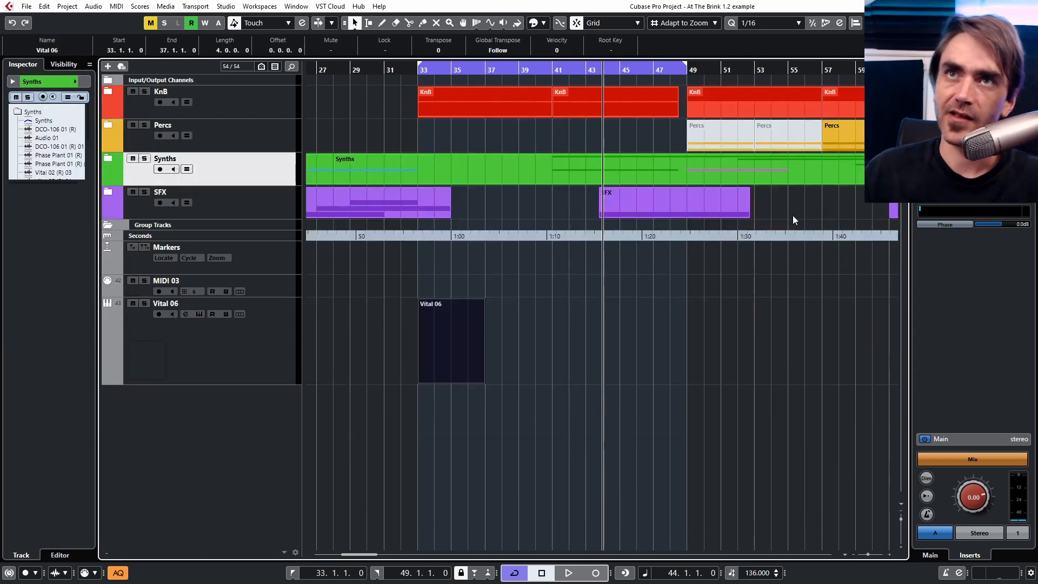
{"action": "double_click", "coordinate": [472, 324]}
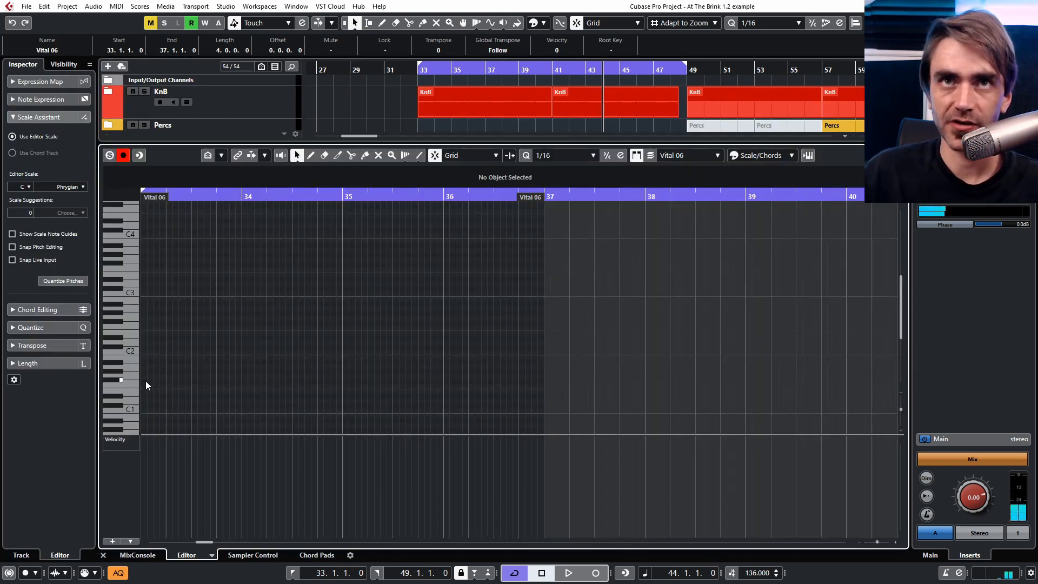
{"action": "left_click_drag", "start_coordinate": [144, 380], "coordinate": [527, 406]}
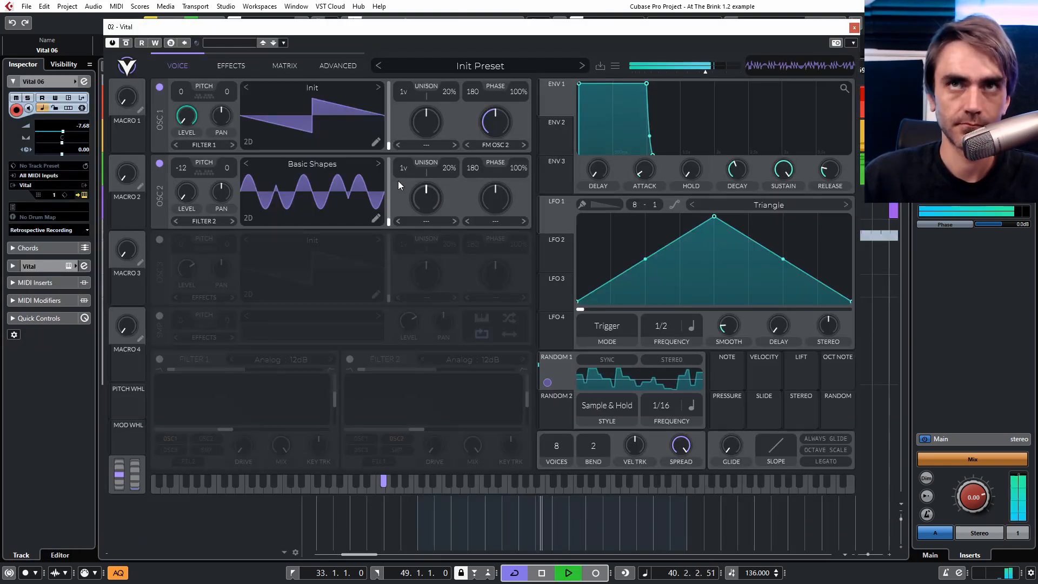
Return to the modulation matrix, set the mod remap grid to 20 divisions again, and stop playback.
{"action": "left_click", "coordinate": [235, 66]}
{"action": "left_click", "coordinate": [286, 67]}
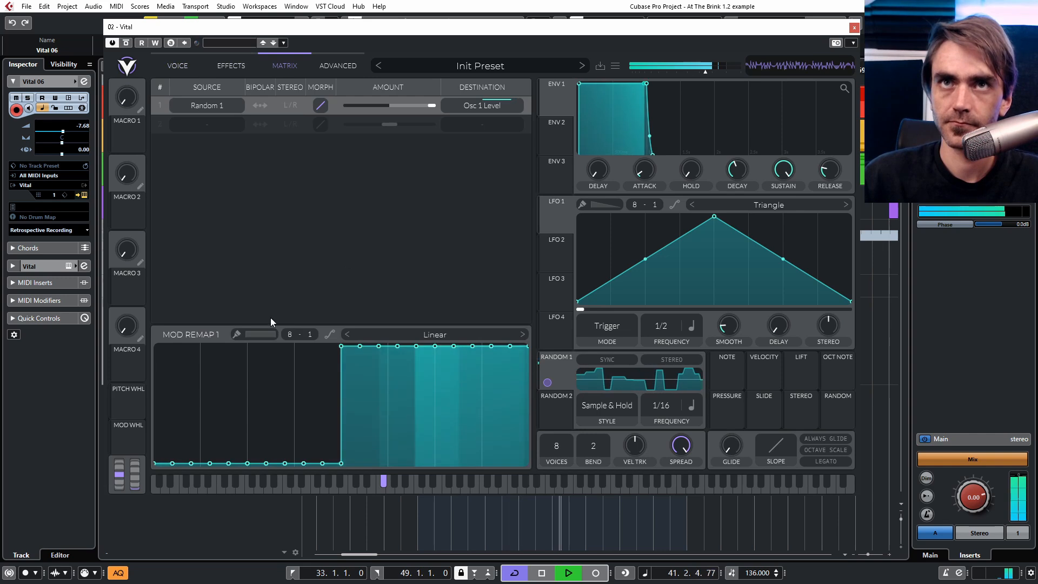
{"action": "left_click_drag", "start_coordinate": [290, 334], "coordinate": [366, 196]}
{"action": "key", "text": "space"}
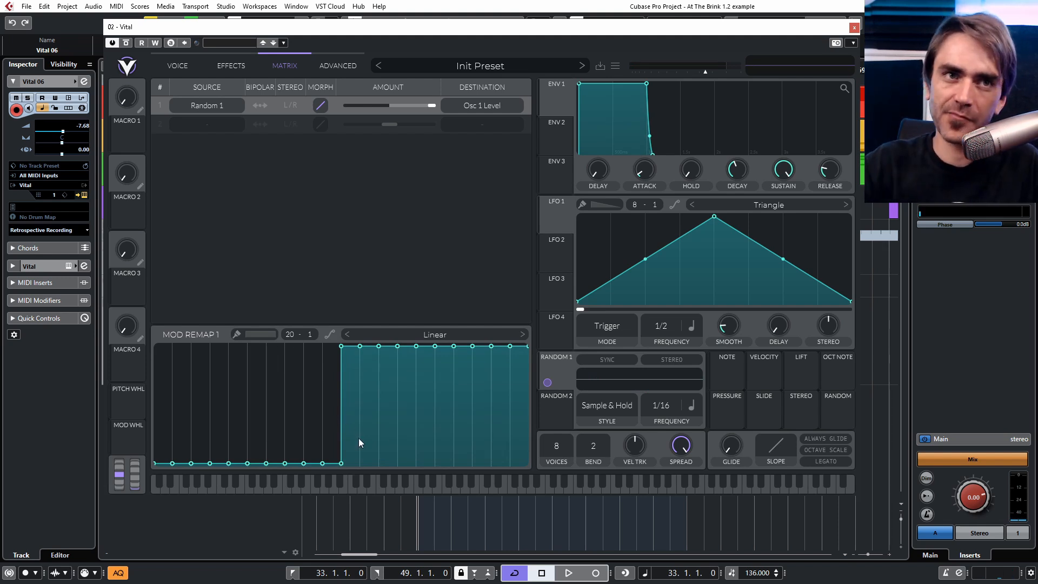
Lower the mod remap curve so only the last division stays at full, and play back.
{"action": "key", "text": "shift"}
{"action": "mouse_move", "coordinate": [355, 439]}
{"action": "left_mouse_down"}
{"action": "mouse_move", "coordinate": [346, 436]}
{"action": "mouse_move", "coordinate": [374, 492]}
{"action": "mouse_move", "coordinate": [492, 510]}
{"action": "left_mouse_up"}
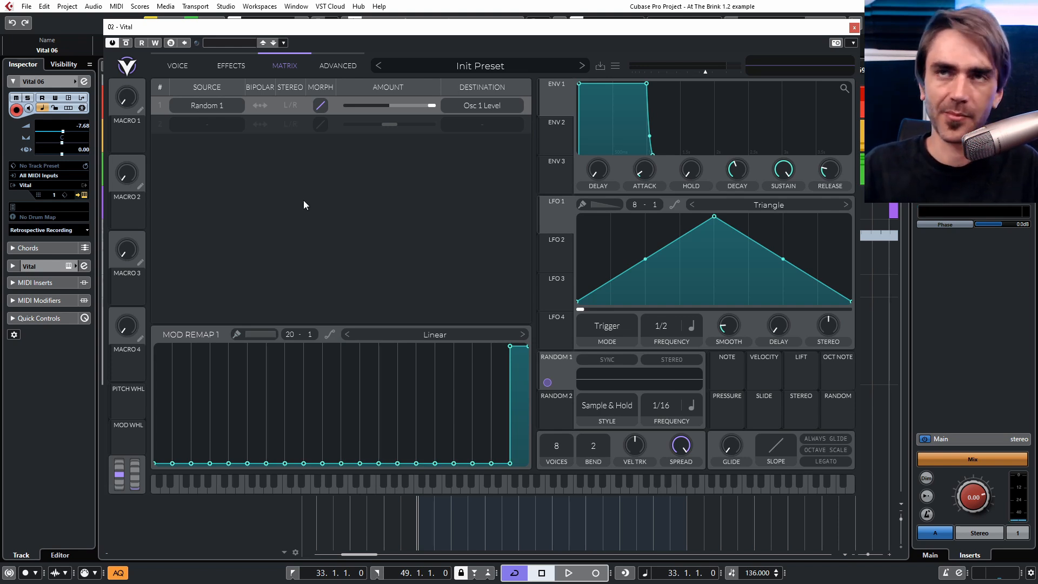
{"action": "key", "text": "space"}
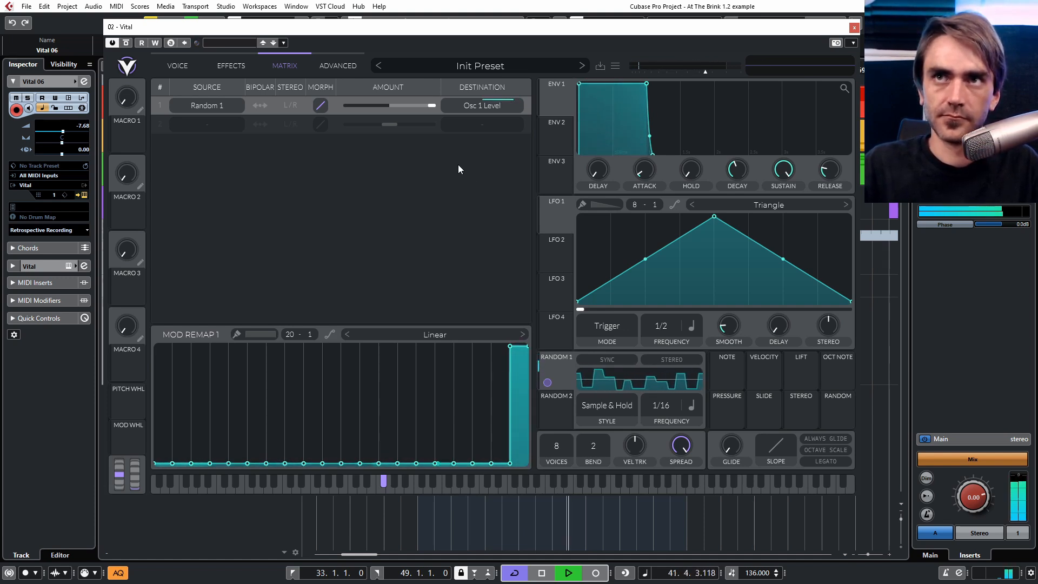
Raise the mod remap curve to full from about the last quarter onward, and stop playback.
{"action": "mouse_move", "coordinate": [502, 427]}
{"action": "left_mouse_down"}
{"action": "mouse_move", "coordinate": [504, 307]}
{"action": "mouse_move", "coordinate": [447, 290]}
{"action": "left_mouse_up"}
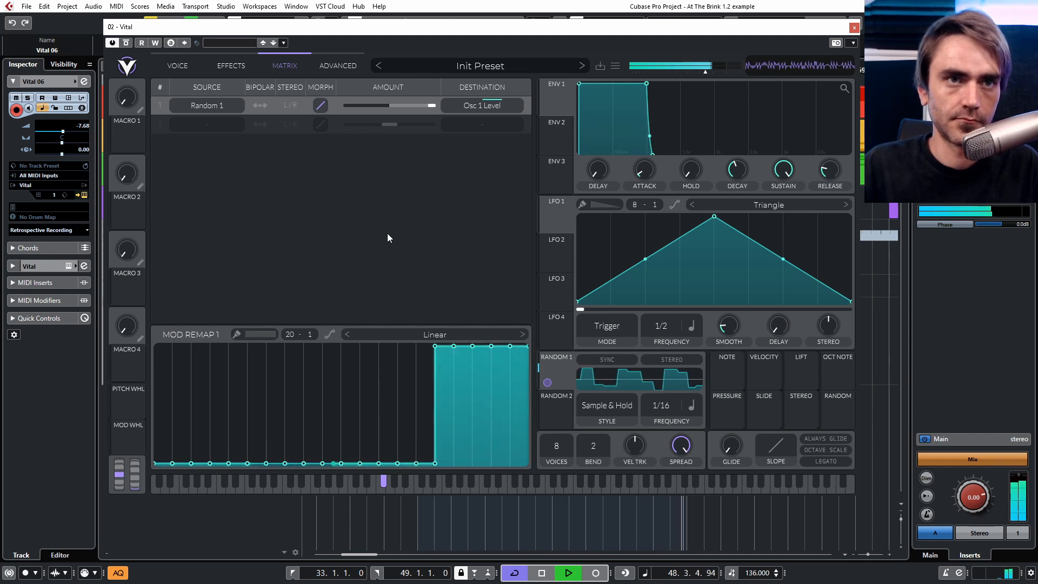
{"action": "key", "text": "space"}
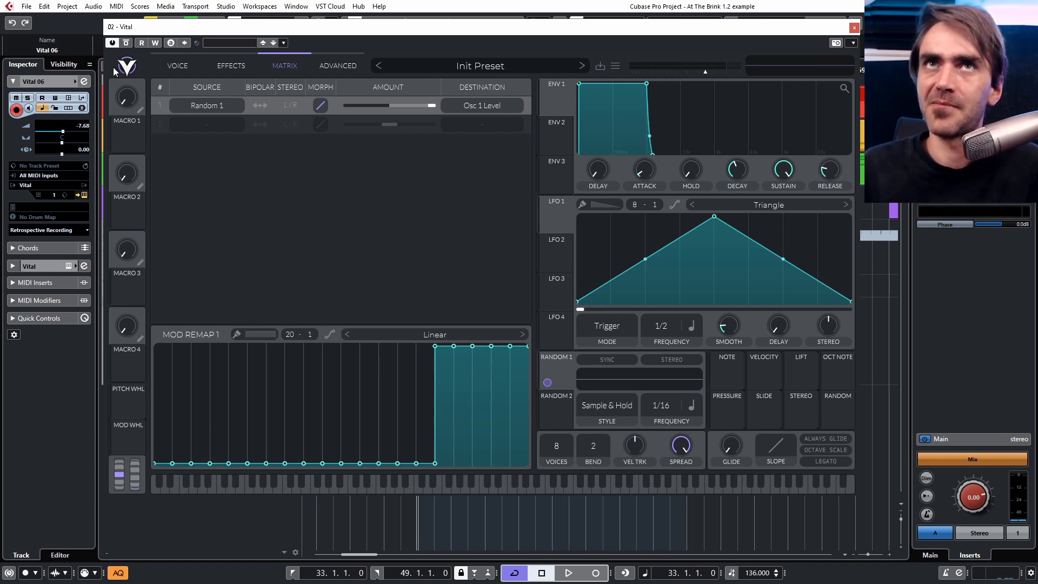
Switch back to the voice page and enable Filter 1.
{"action": "left_click", "coordinate": [177, 66]}
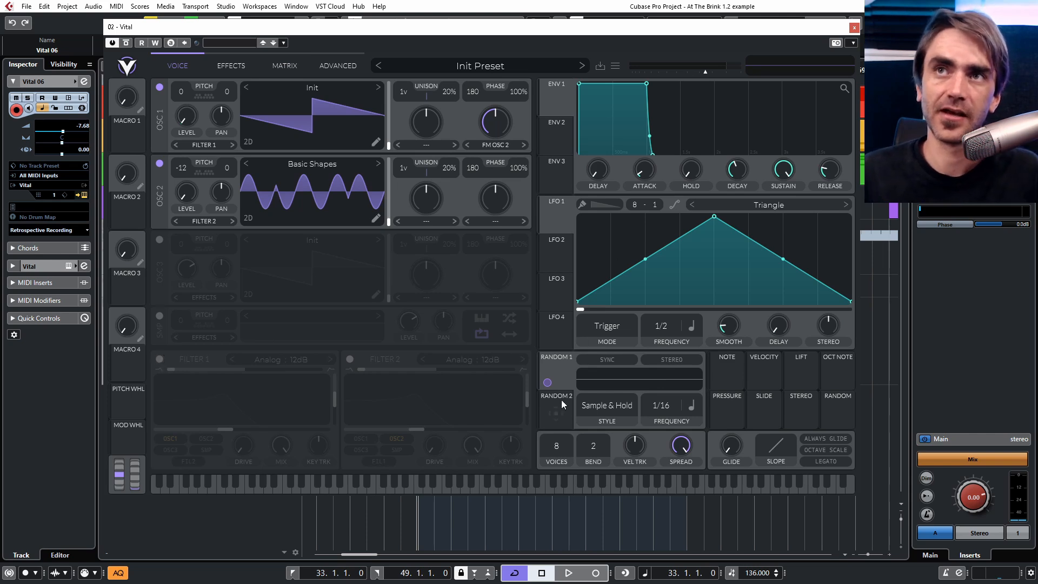
{"action": "left_click_drag", "start_coordinate": [561, 405], "coordinate": [319, 372]}
{"action": "left_click_drag", "start_coordinate": [593, 388], "coordinate": [587, 390]}
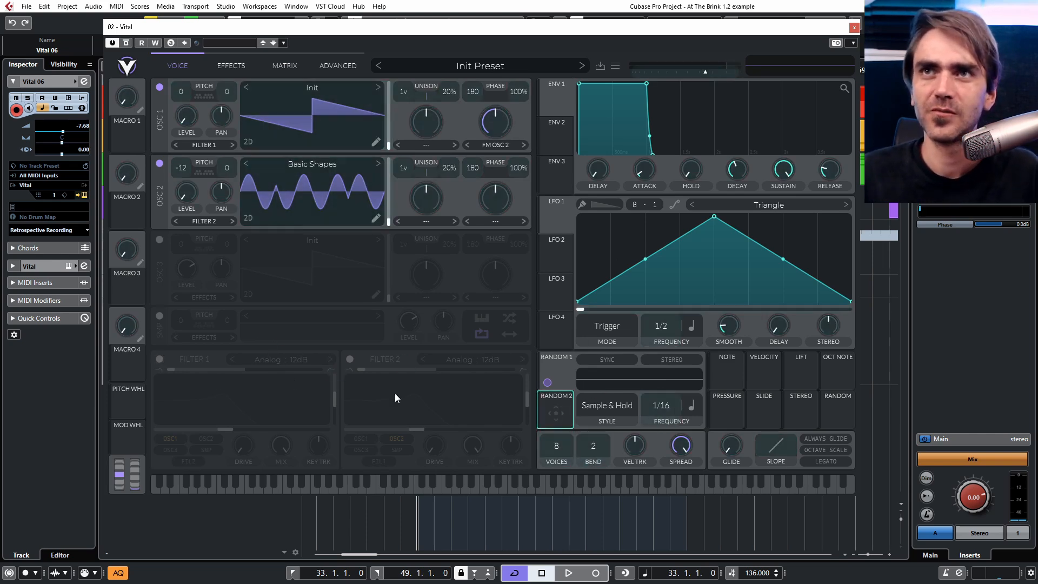
{"action": "left_click", "coordinate": [159, 359]}
Assign Random 2 to modulate Filter 1's cutoff and reselect the random sources.
{"action": "left_click_drag", "start_coordinate": [549, 412], "coordinate": [232, 427]}
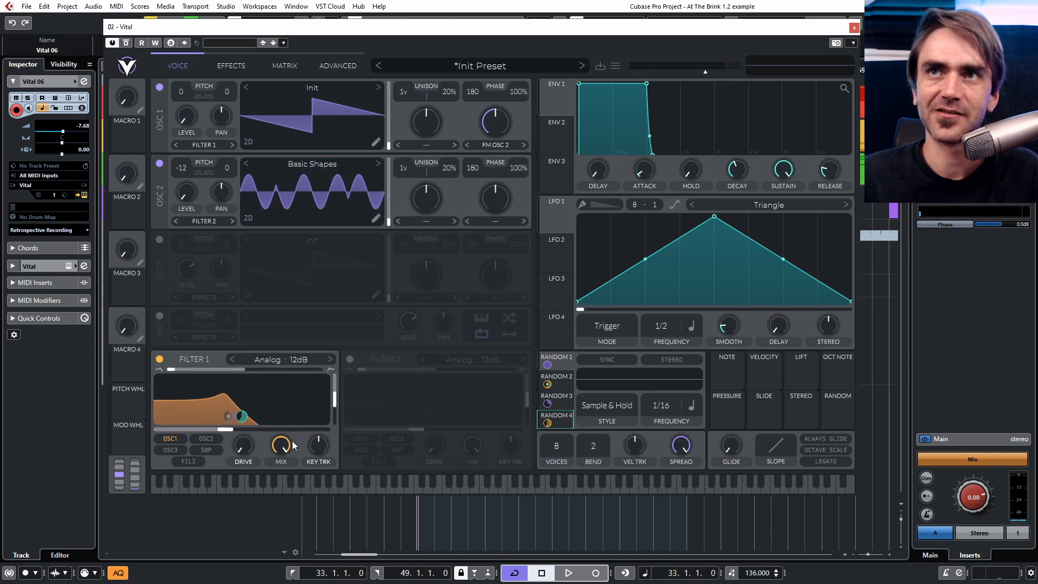
{"action": "double_click", "coordinate": [548, 407]}
{"action": "left_click", "coordinate": [547, 397]}
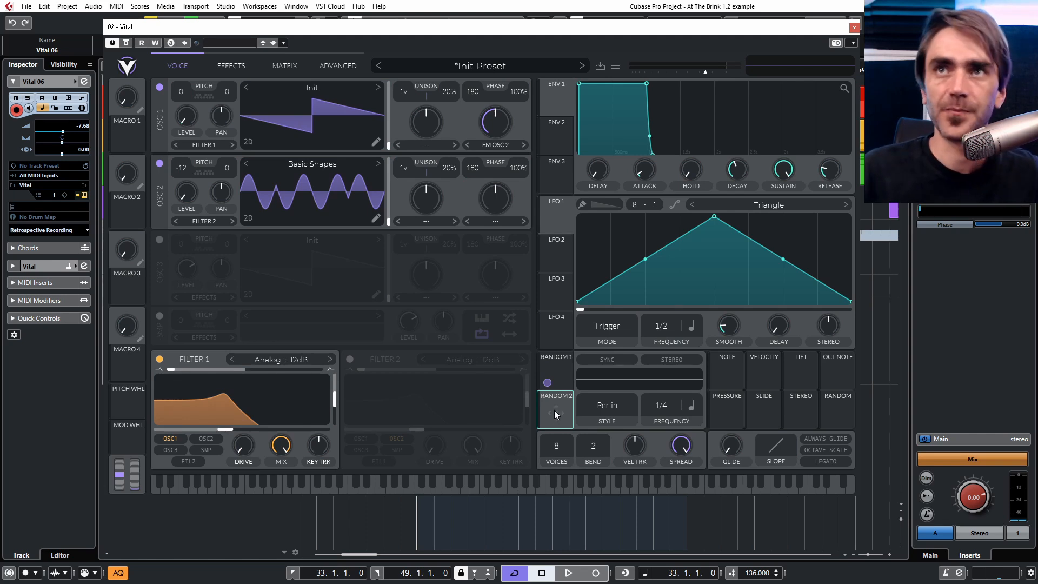
{"action": "left_click", "coordinate": [566, 371]}
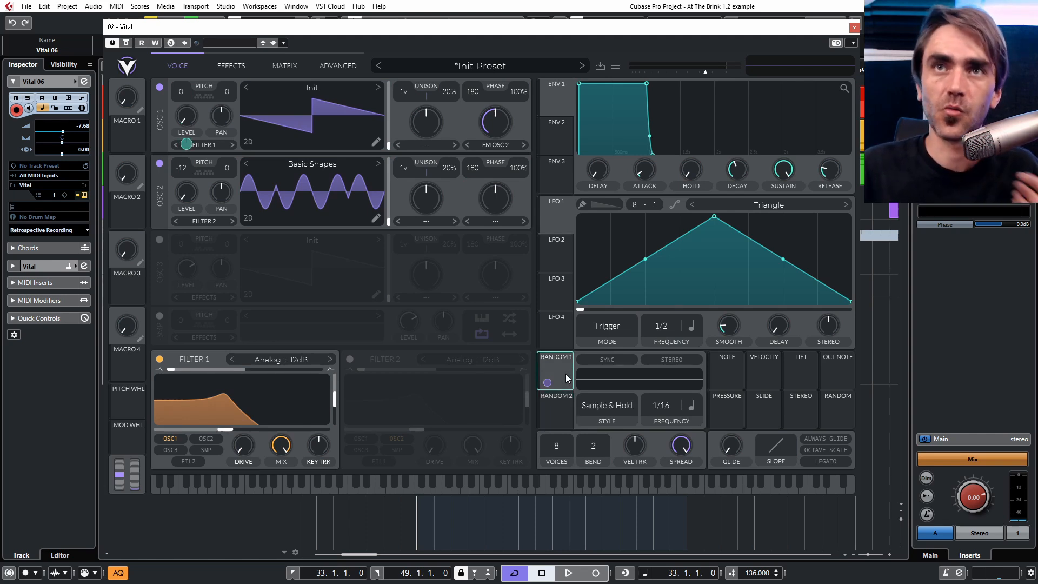
Set Filter 1's model to Phaser with the Negative style.
{"action": "left_click", "coordinate": [292, 360]}
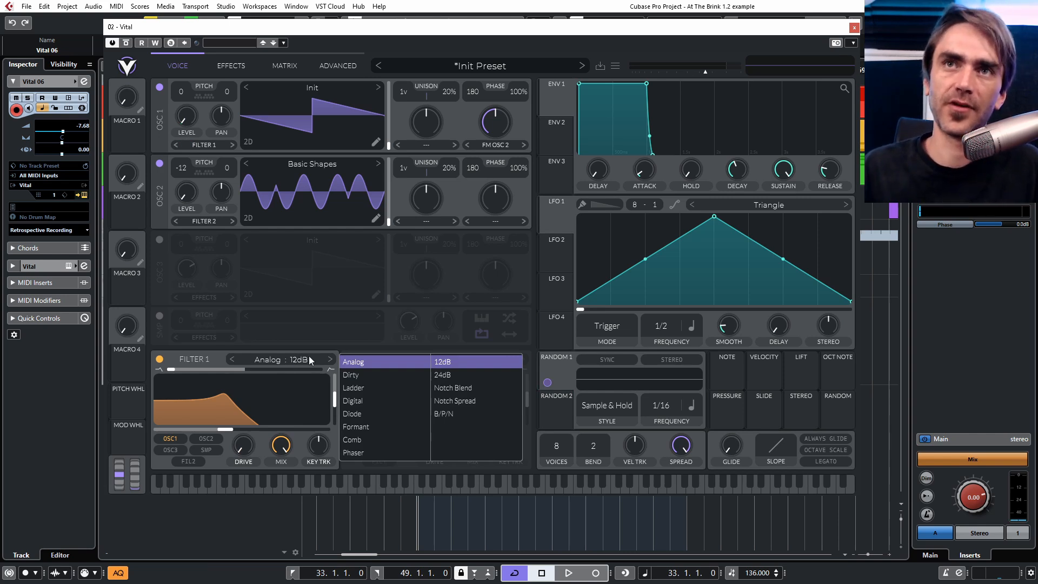
{"action": "left_click", "coordinate": [372, 453]}
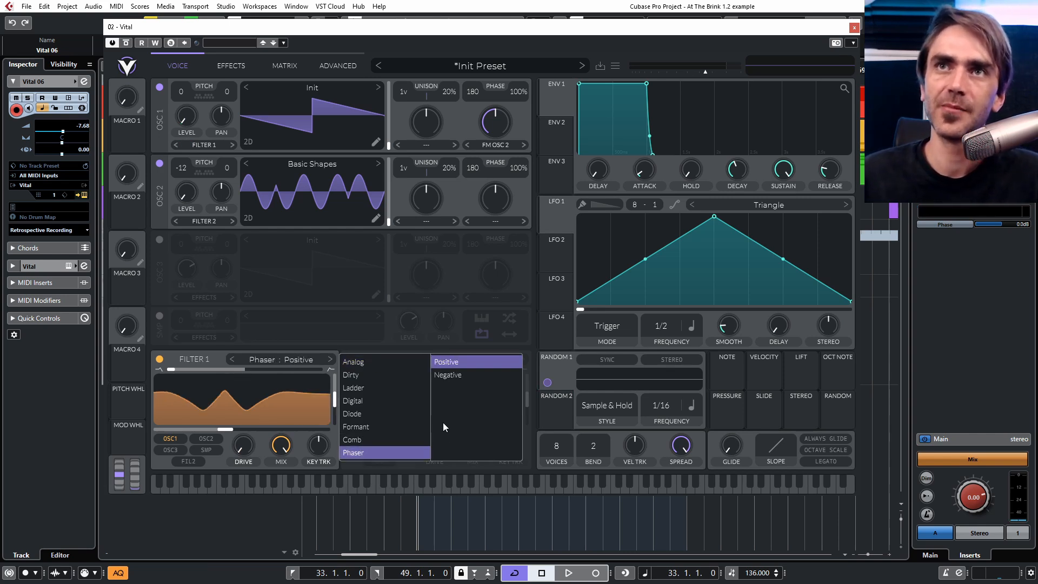
{"action": "left_click", "coordinate": [447, 377]}
Adjust Filter 1's resonance and cutoff for the phaser response.
{"action": "left_click", "coordinate": [330, 404]}
{"action": "left_click_drag", "start_coordinate": [334, 400], "coordinate": [331, 392]}
{"action": "left_click_drag", "start_coordinate": [202, 373], "coordinate": [524, 411]}
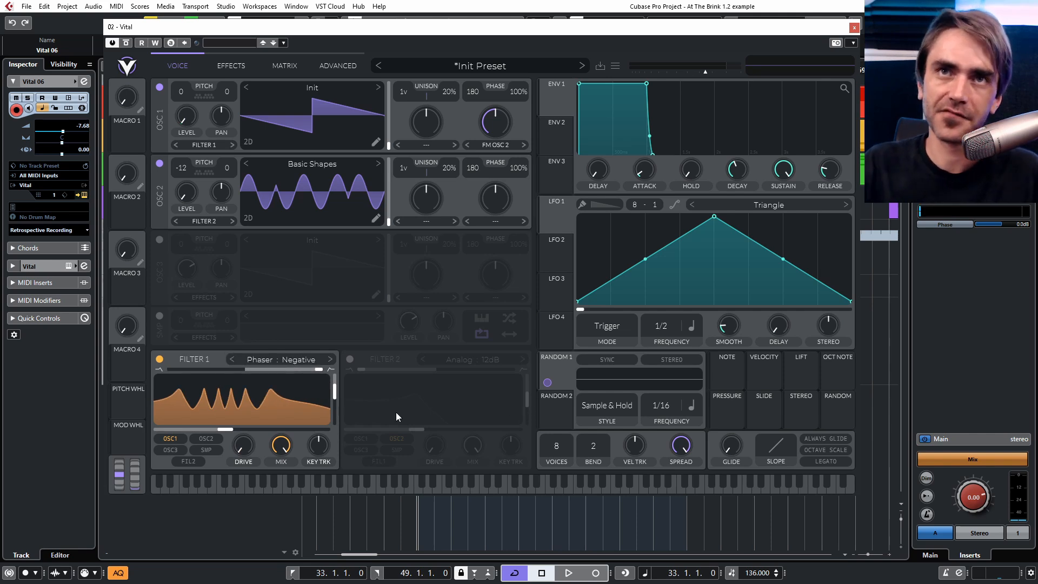
Assign Random 1 to Filter 1's cutoff and set that modulation amount to -24.
{"action": "left_click_drag", "start_coordinate": [567, 370], "coordinate": [240, 419]}
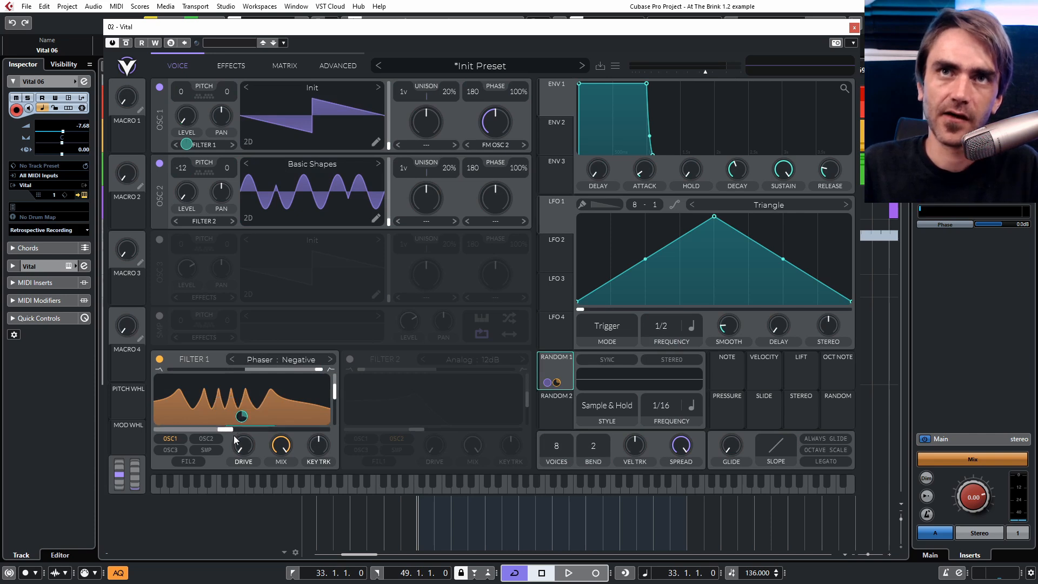
{"action": "right_click", "coordinate": [199, 430]}
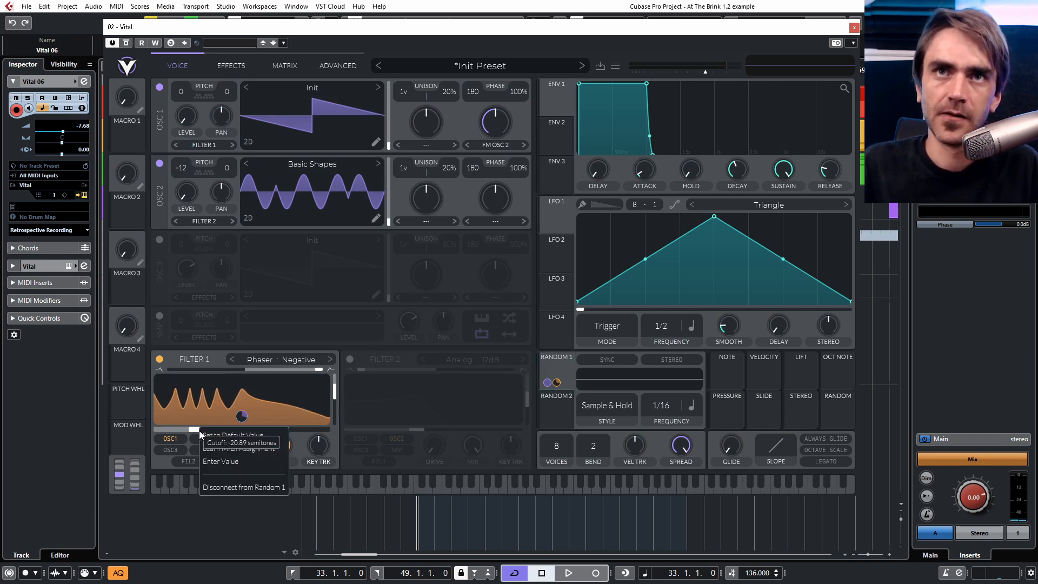
{"action": "left_click", "coordinate": [230, 469]}
{"action": "type", "text": "-24"}
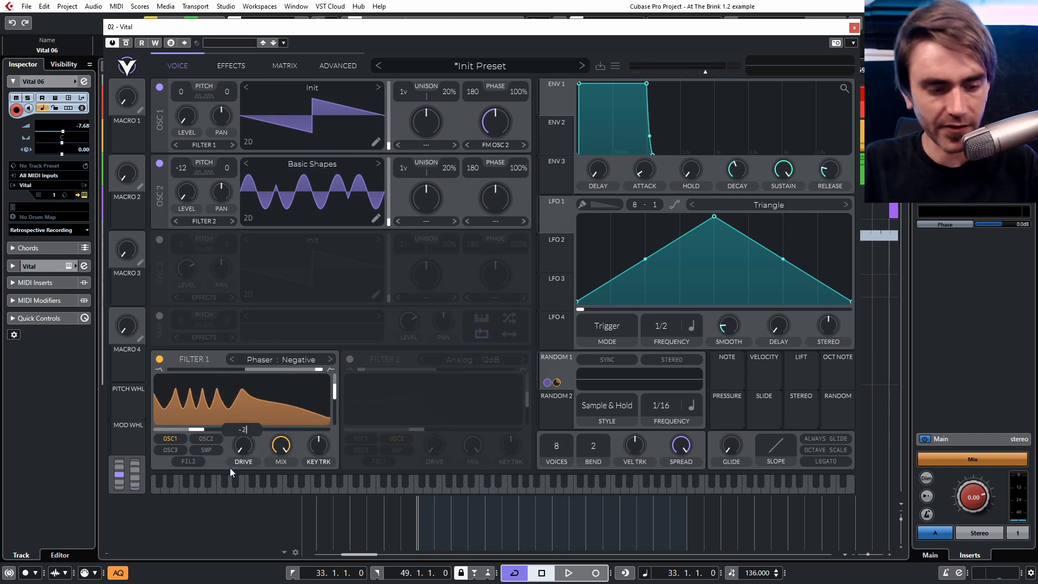
{"action": "key", "text": "Return"}
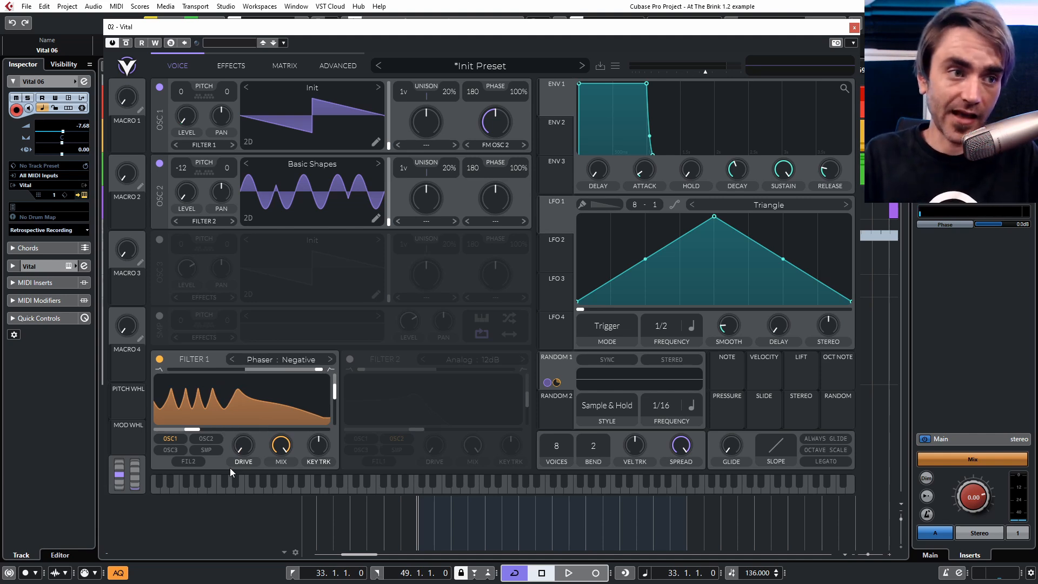
Start playback and raise Filter 1's resonance while listening.
{"action": "key", "text": "space"}
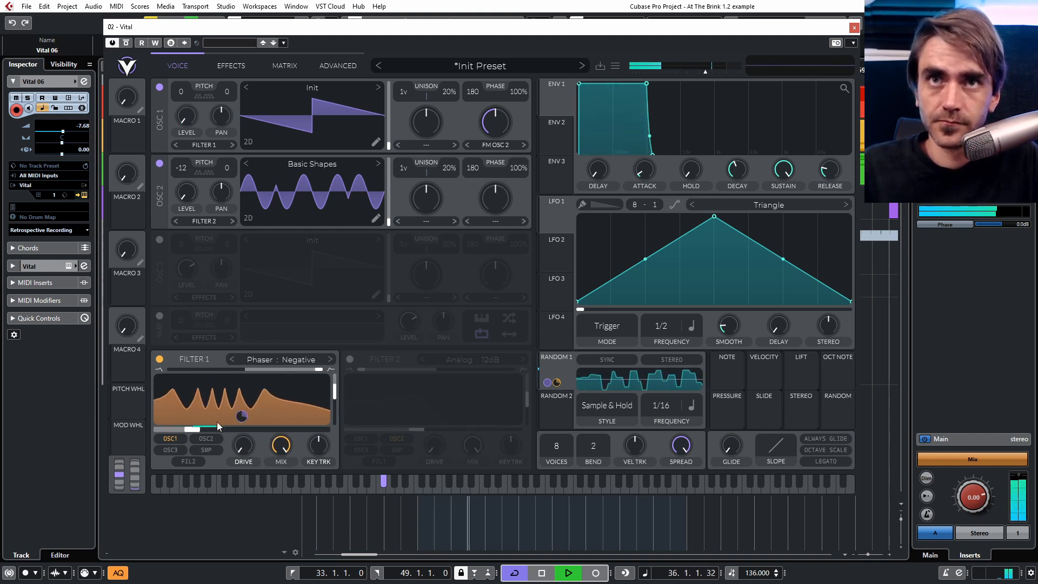
{"action": "left_click_drag", "start_coordinate": [242, 417], "coordinate": [242, 385]}
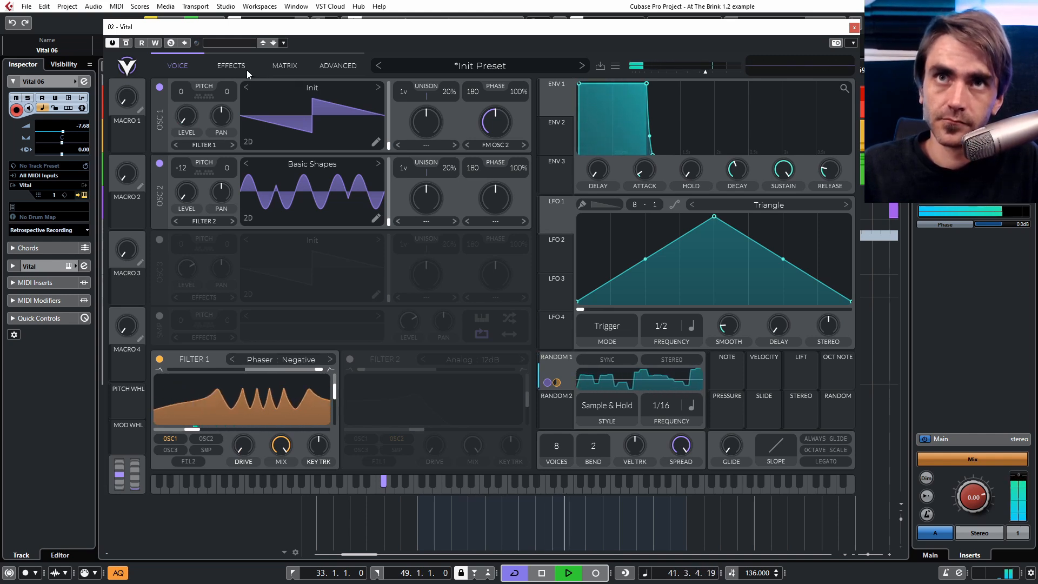
Stop playback, open the Osc 1 Level mod remap curve and raise a few separate divisions to full as pulses.
{"action": "left_click", "coordinate": [267, 70]}
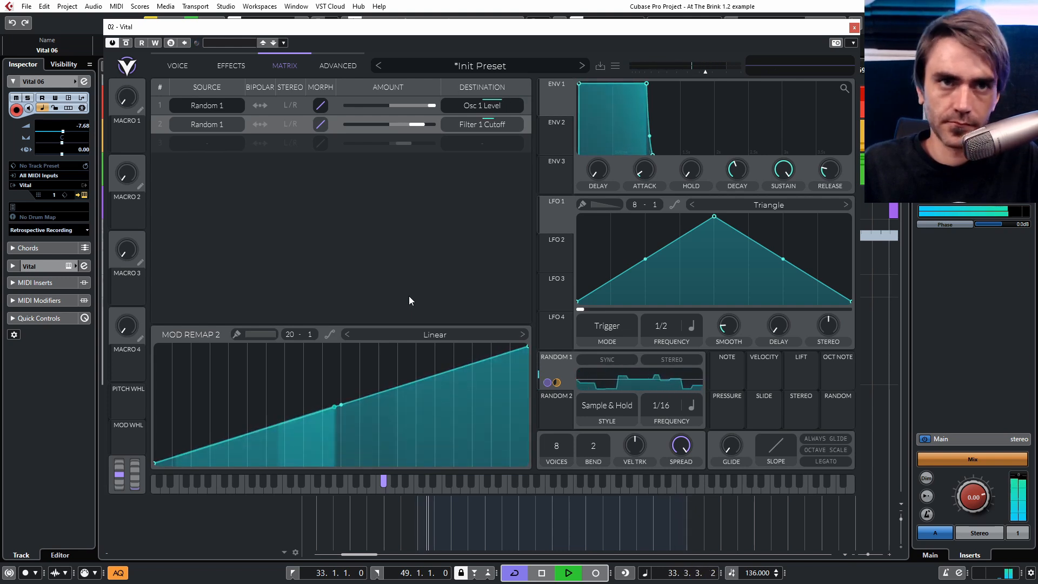
{"action": "key", "text": "space"}
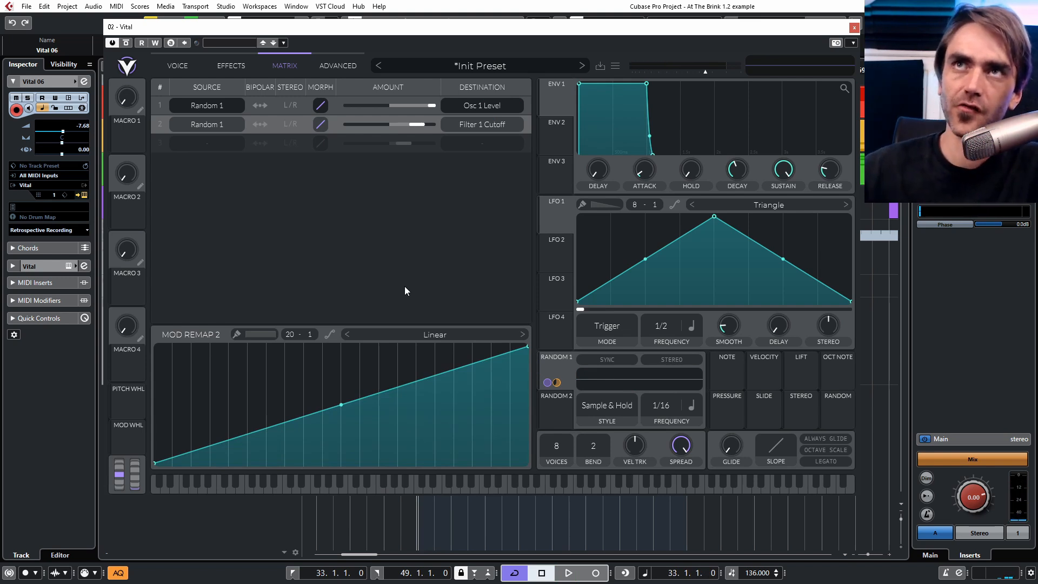
{"action": "left_click", "coordinate": [525, 111]}
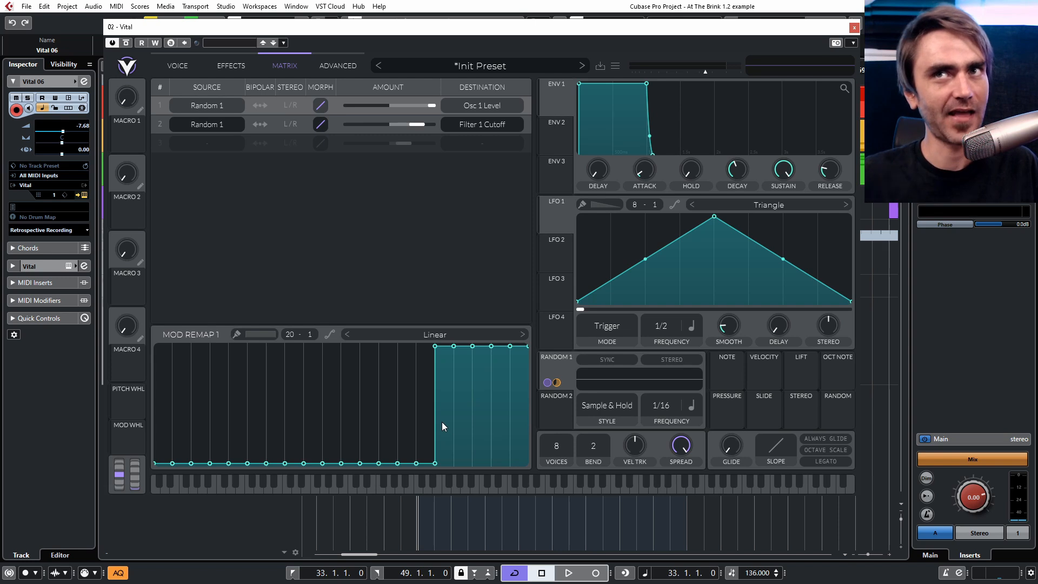
{"action": "left_click", "coordinate": [459, 443], "text": "ctrl"}
{"action": "left_click_drag", "start_coordinate": [456, 476], "coordinate": [483, 478]}
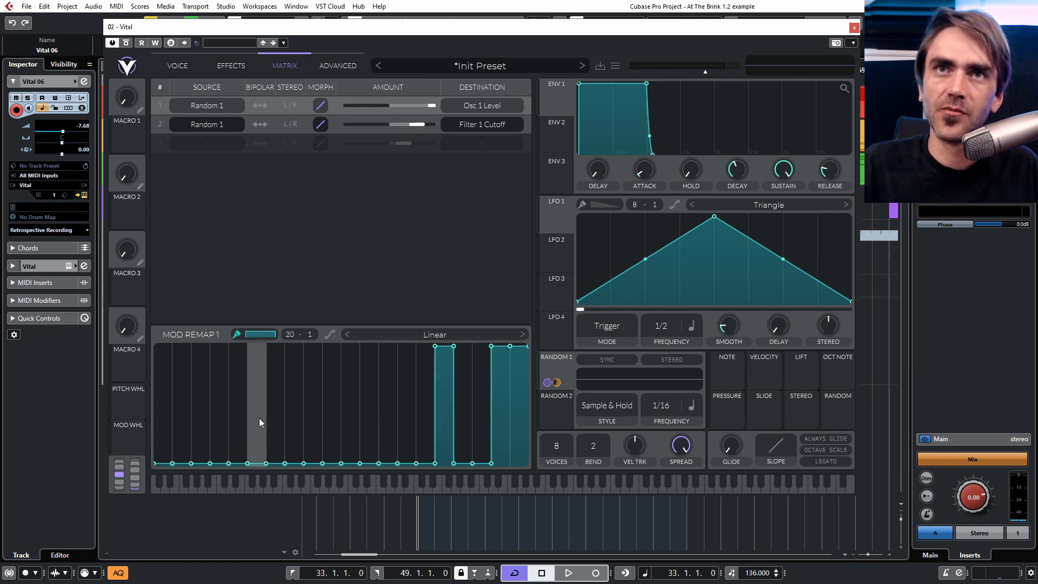
{"action": "left_click", "coordinate": [346, 381]}
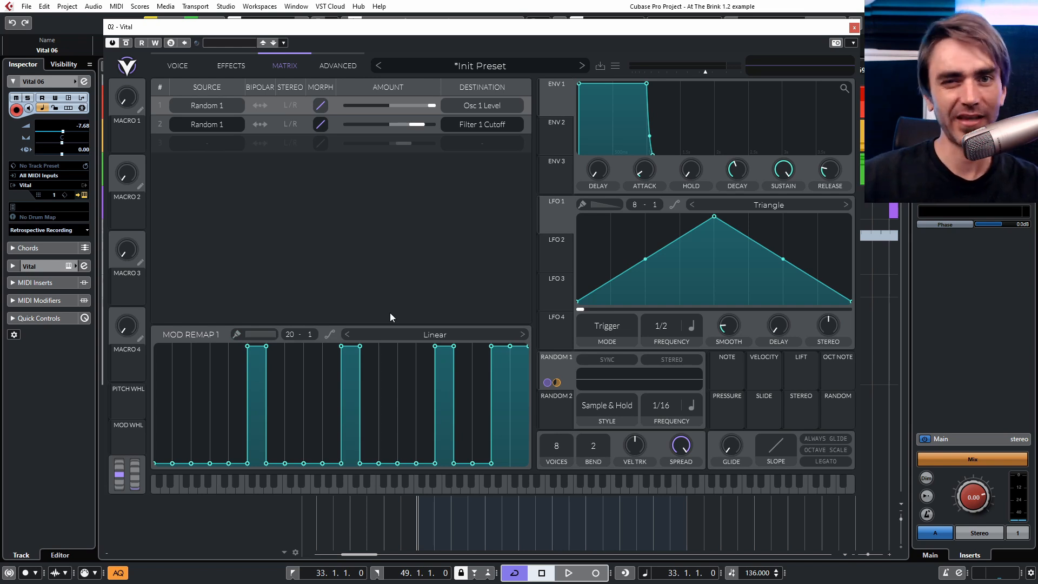
Start playback and switch Filter 1's model to Analog 24dB.
{"action": "key", "text": "space"}
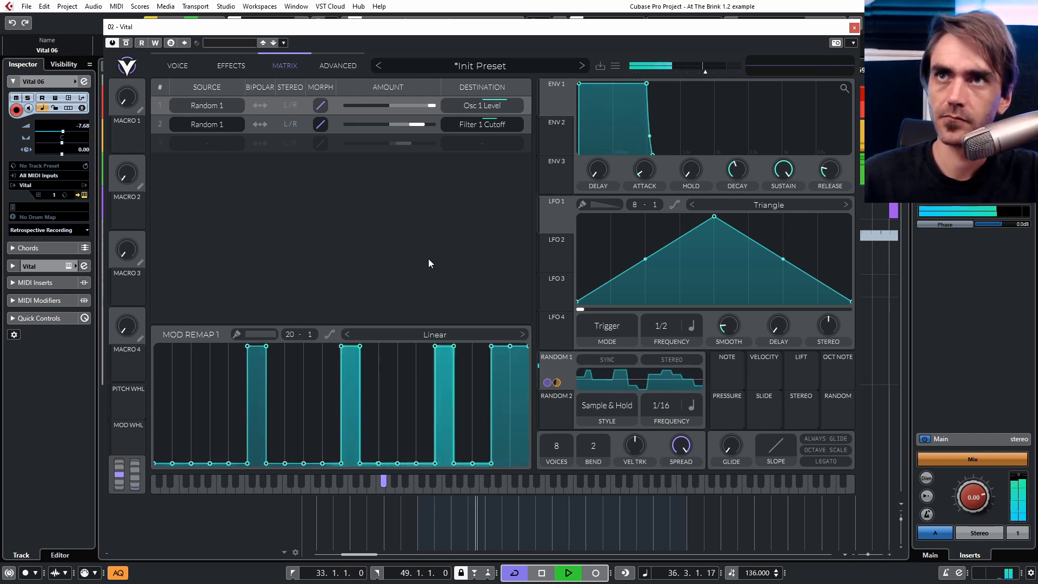
{"action": "left_click", "coordinate": [174, 68]}
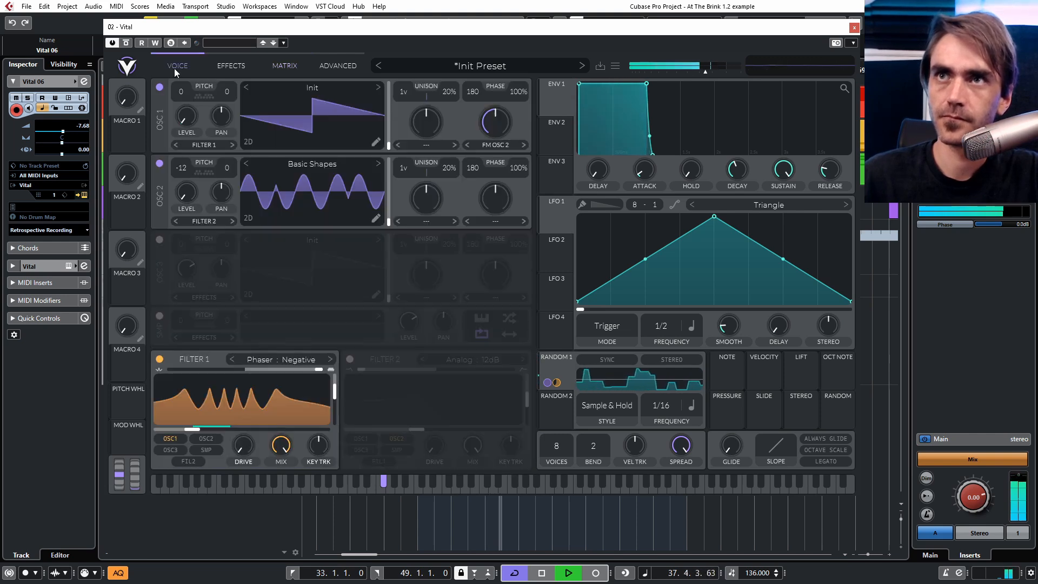
{"action": "left_click", "coordinate": [287, 360]}
{"action": "left_click", "coordinate": [359, 364]}
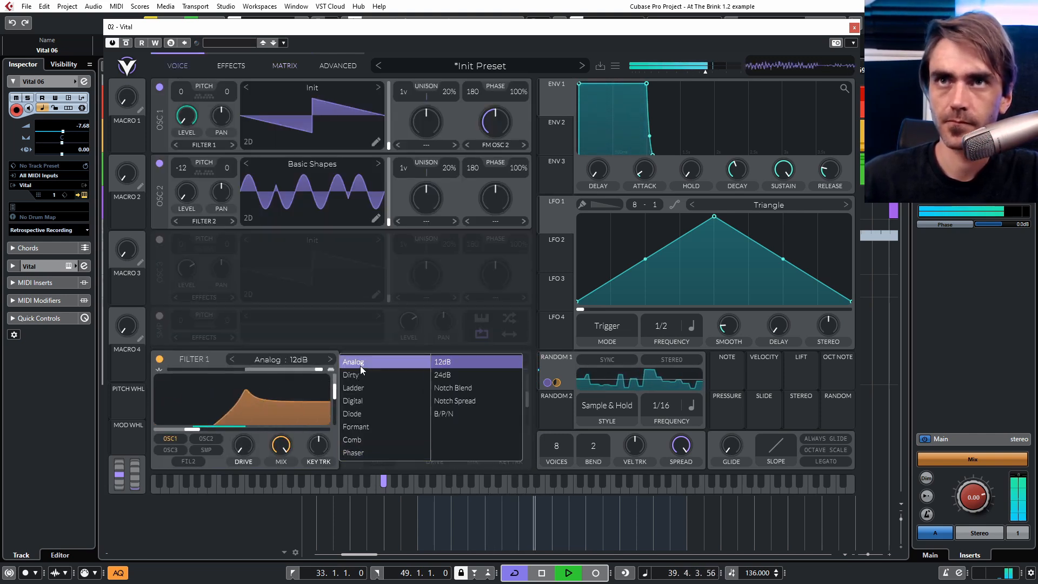
{"action": "left_click", "coordinate": [448, 375]}
Shape Filter 1 with a lower cutoff, resonance about 56% and slightly more drive.
{"action": "left_click_drag", "start_coordinate": [280, 369], "coordinate": [193, 371]}
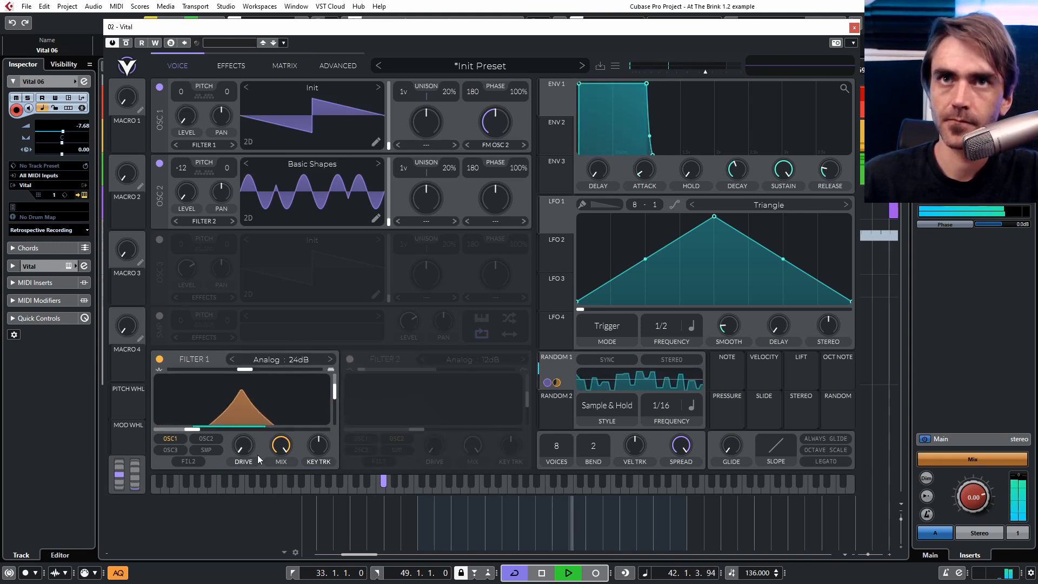
{"action": "left_click_drag", "start_coordinate": [334, 389], "coordinate": [334, 394]}
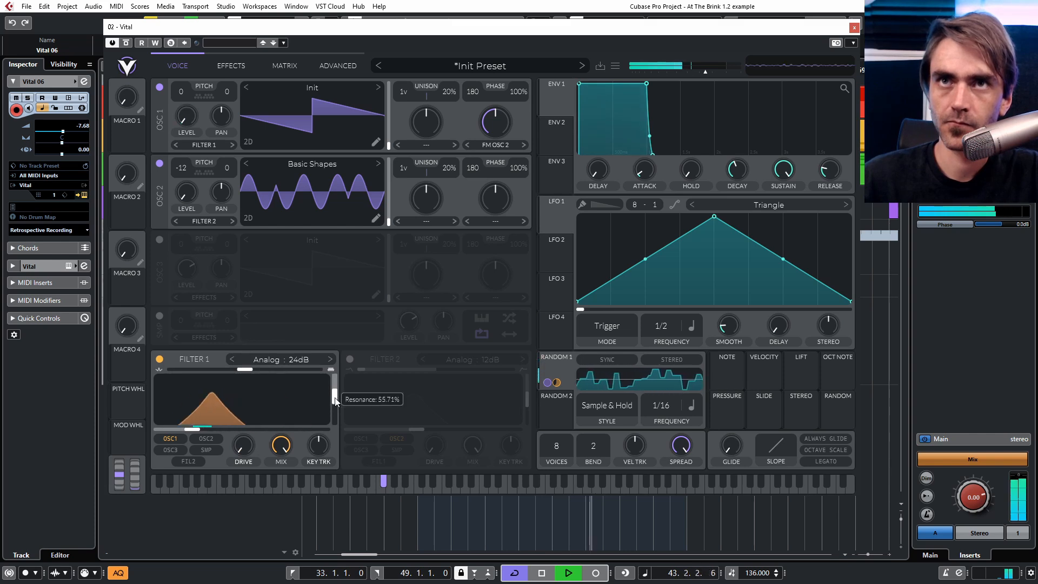
{"action": "mouse_move", "coordinate": [244, 428]}
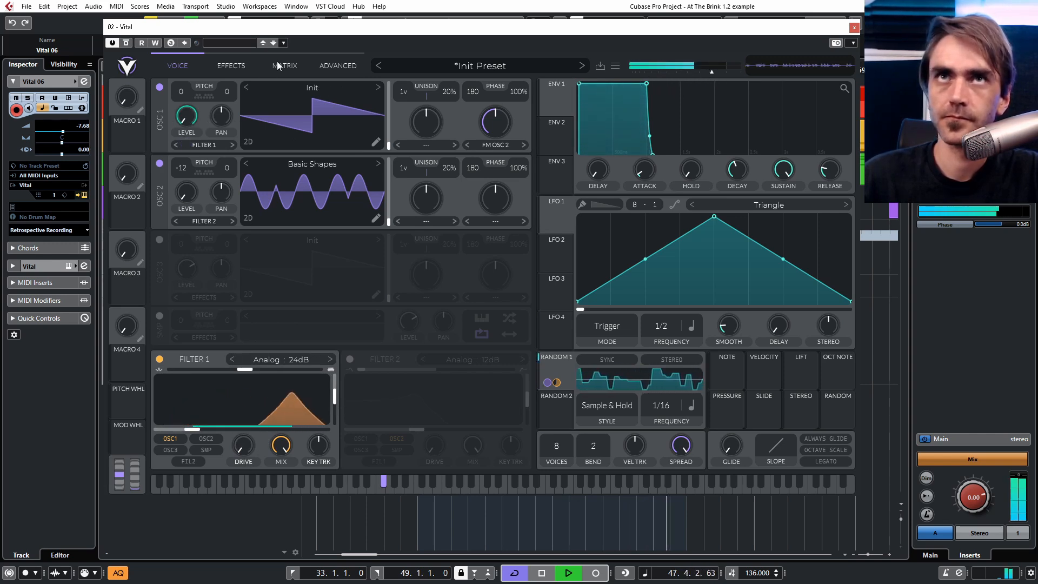
{"action": "mouse_move", "coordinate": [248, 449]}
{"action": "left_mouse_down"}
{"action": "mouse_move", "coordinate": [244, 425]}
{"action": "mouse_move", "coordinate": [251, 442]}
{"action": "left_mouse_up"}
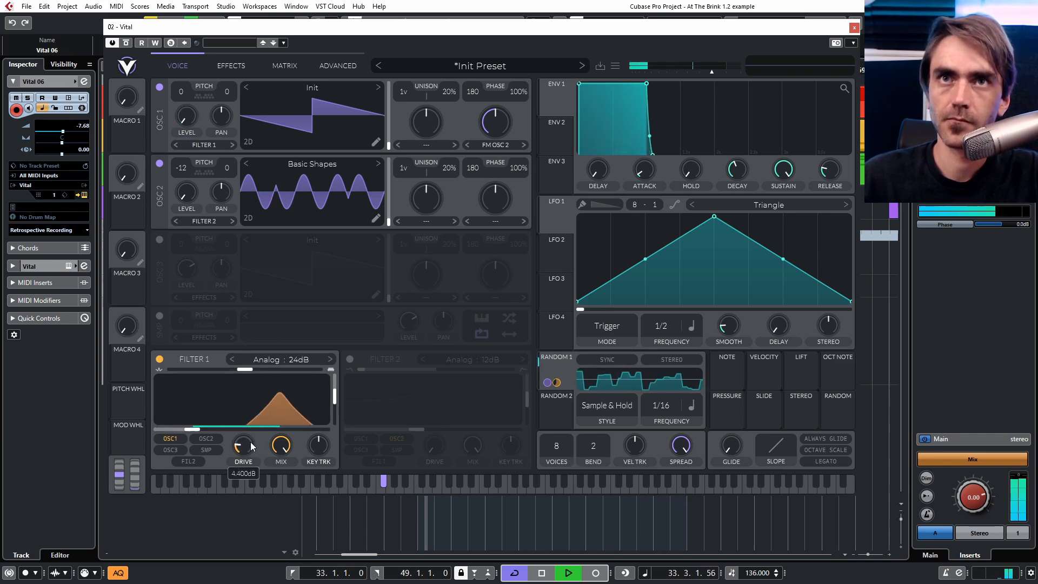
Enable the Distortion effect with drive about 4.8 dB and move it higher in the effects order.
{"action": "left_click", "coordinate": [230, 67]}
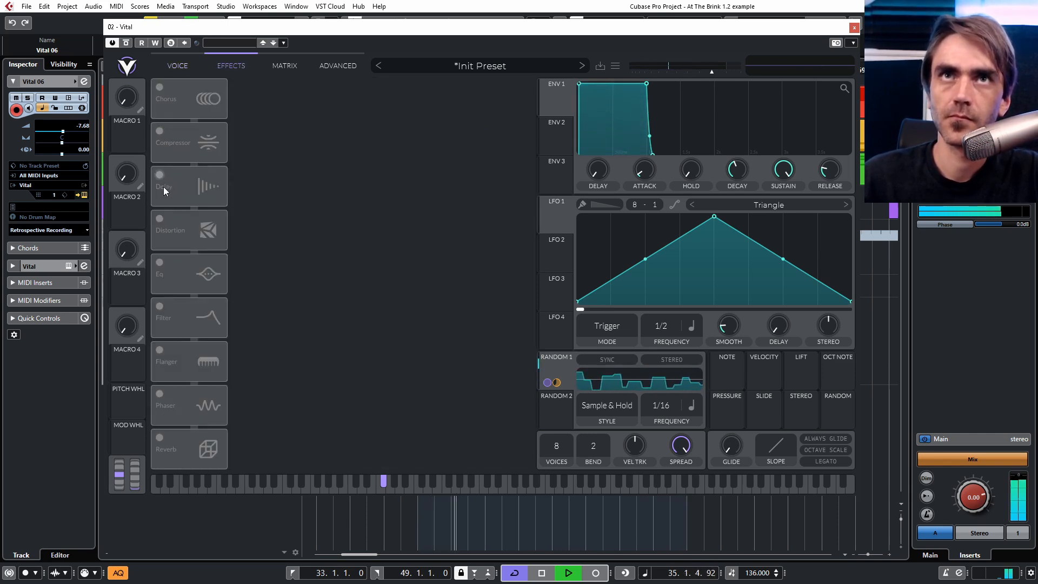
{"action": "left_click", "coordinate": [159, 219]}
{"action": "left_click_drag", "start_coordinate": [410, 100], "coordinate": [410, 95]}
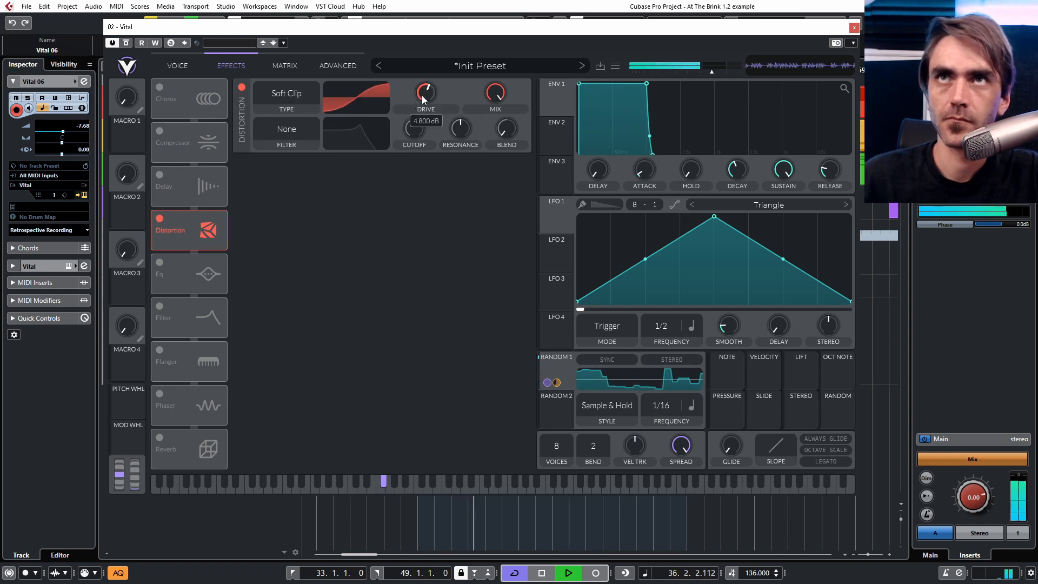
{"action": "left_click_drag", "start_coordinate": [199, 216], "coordinate": [184, 183]}
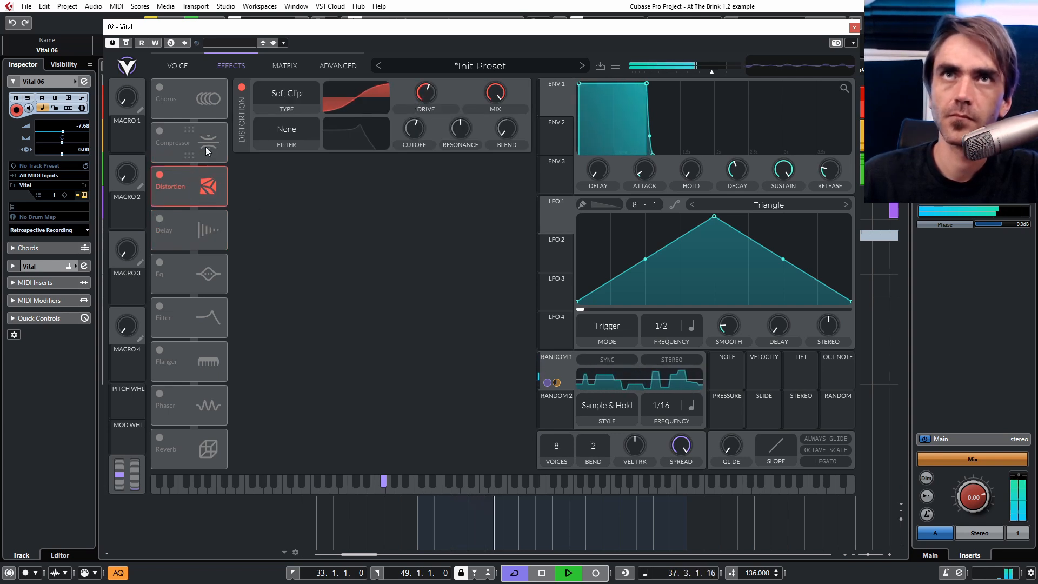
Redraw the Osc 1 Level remap pulses, clearing the last divisions and raising new ones earlier.
{"action": "left_click", "coordinate": [286, 70]}
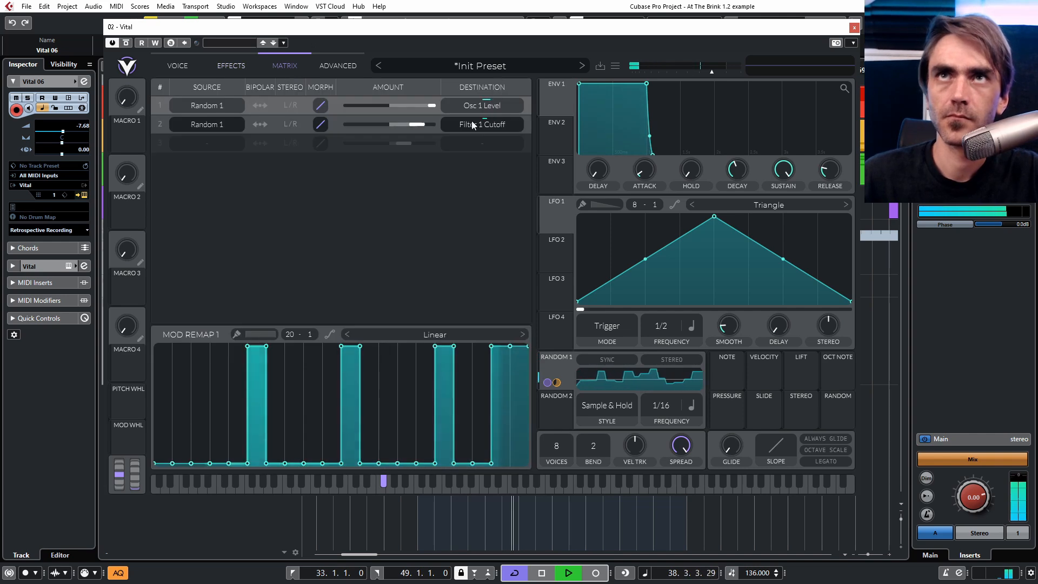
{"action": "left_click_drag", "start_coordinate": [516, 384], "coordinate": [517, 481]}
{"action": "left_click_drag", "start_coordinate": [399, 418], "coordinate": [395, 328]}
{"action": "left_click_drag", "start_coordinate": [498, 393], "coordinate": [498, 472]}
{"action": "left_click_drag", "start_coordinate": [203, 385], "coordinate": [203, 331]}
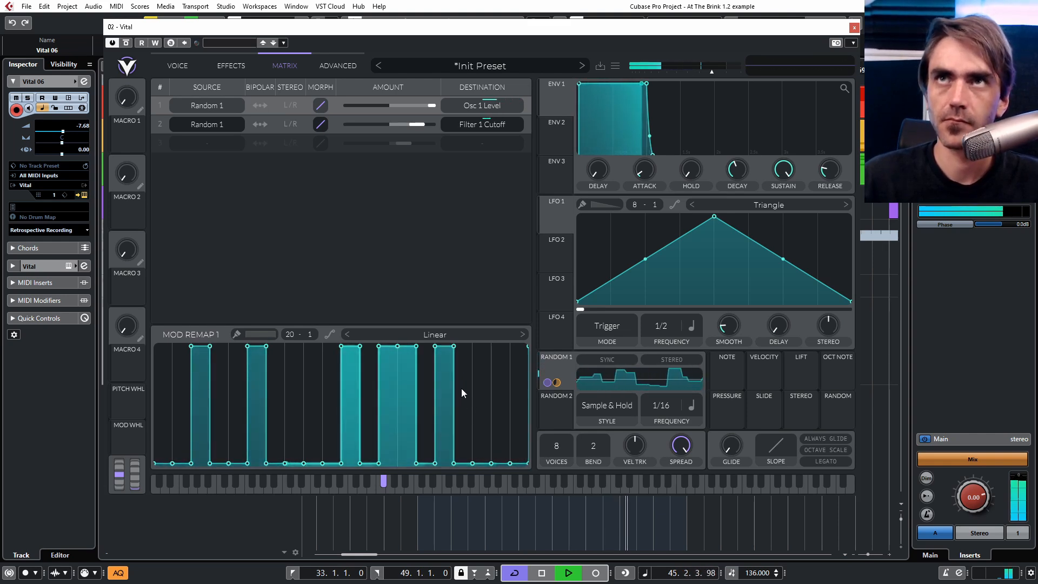
Restart playback and enable the Delay effect.
{"action": "key", "text": "space"}
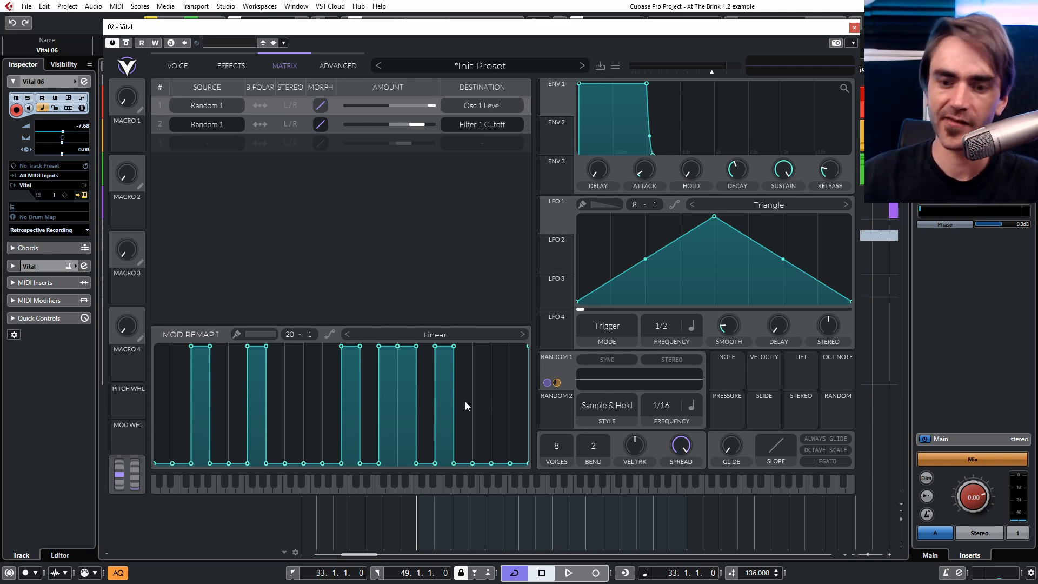
{"action": "key", "text": "space"}
{"action": "left_click", "coordinate": [231, 66]}
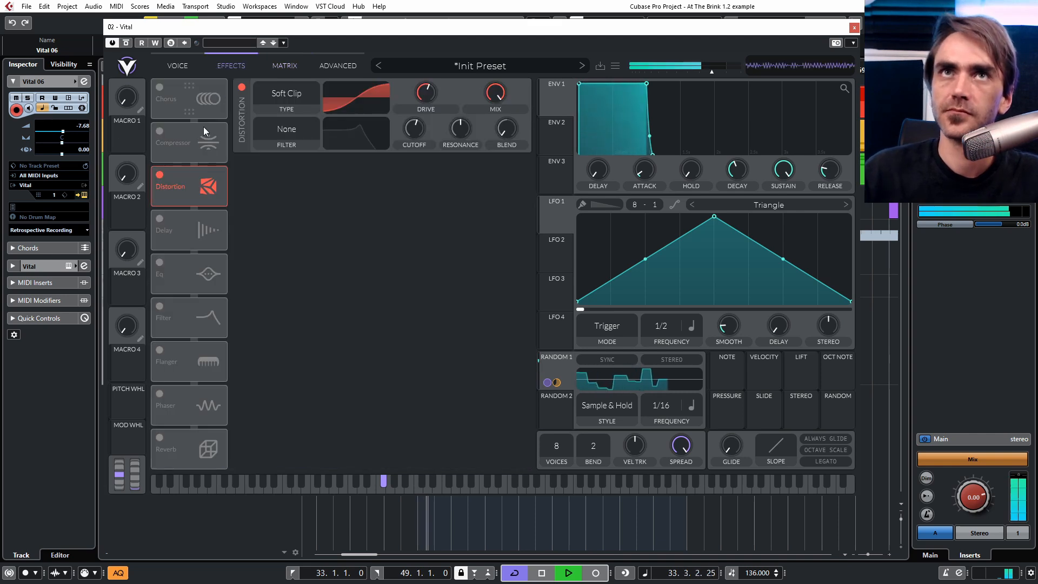
{"action": "left_click", "coordinate": [159, 218]}
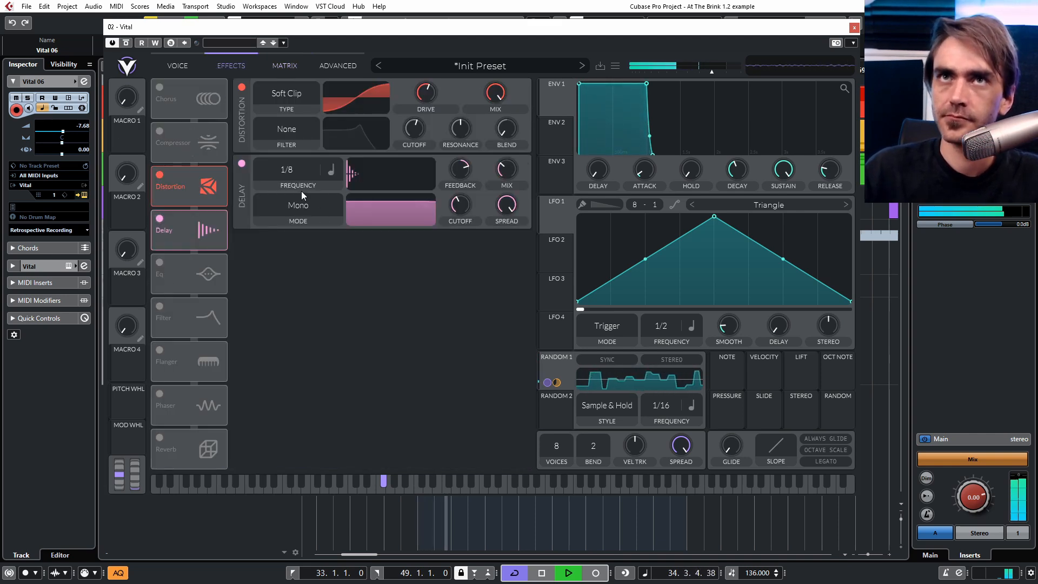
Set the Delay to dotted 1/8 timing in Ping Pong mode, lowering its feedback and reshaping its filter.
{"action": "left_click", "coordinate": [331, 170]}
{"action": "left_click", "coordinate": [343, 215]}
{"action": "left_click_drag", "start_coordinate": [458, 175], "coordinate": [449, 171]}
{"action": "left_click_drag", "start_coordinate": [399, 203], "coordinate": [406, 224]}
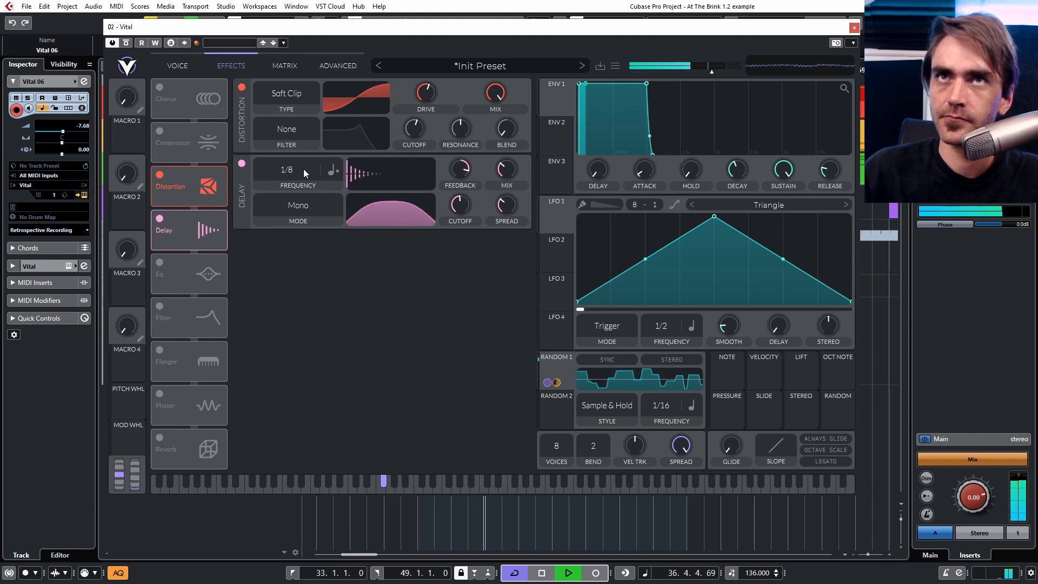
{"action": "left_click", "coordinate": [291, 205]}
{"action": "left_click", "coordinate": [284, 262]}
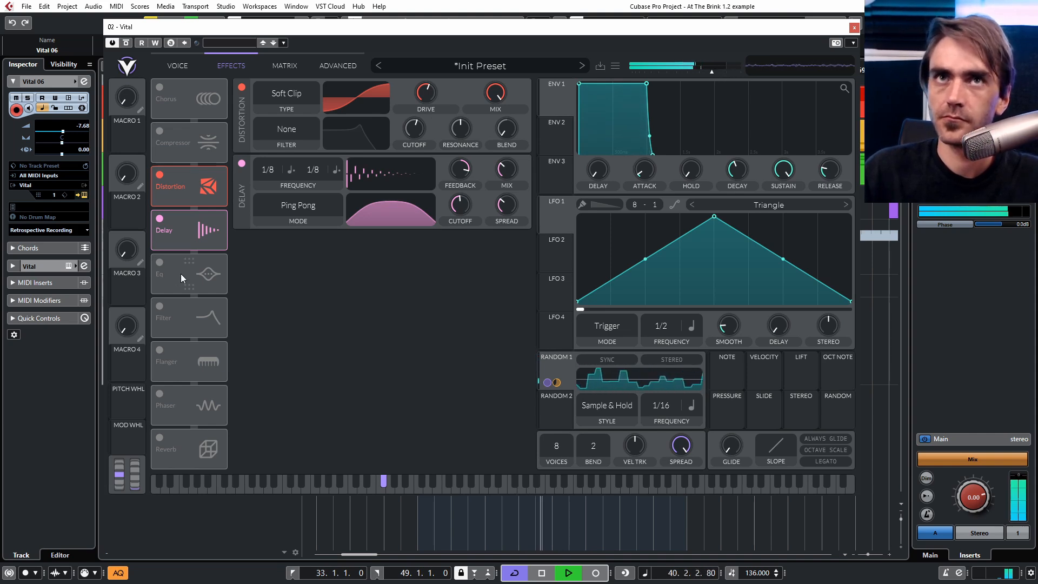
Move the EQ to the top of the effects chain, enable it, and set its low band to a low-cut.
{"action": "left_click_drag", "start_coordinate": [180, 274], "coordinate": [193, 149]}
{"action": "left_click", "coordinate": [159, 131]}
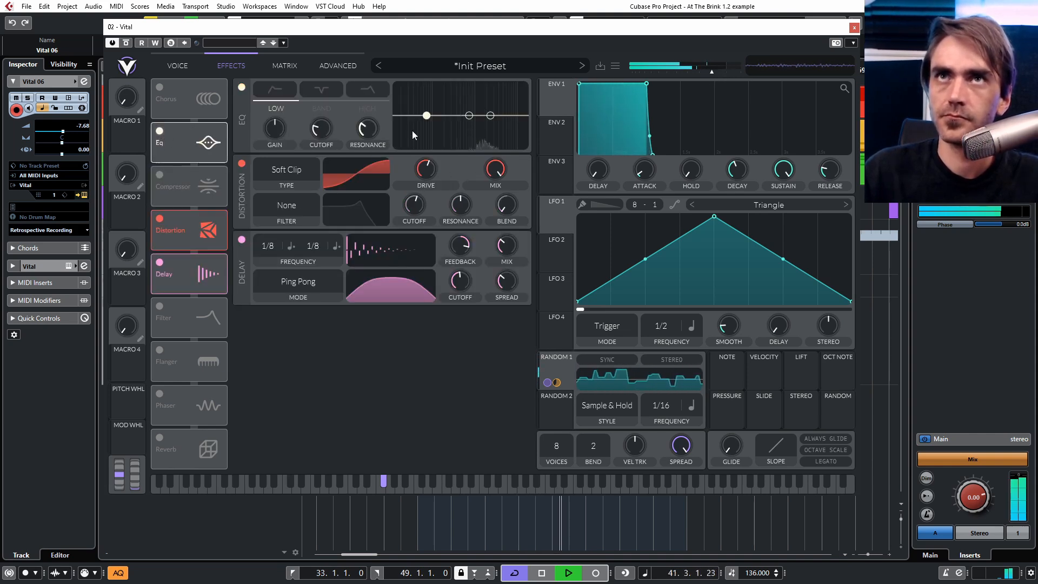
{"action": "left_click", "coordinate": [270, 84]}
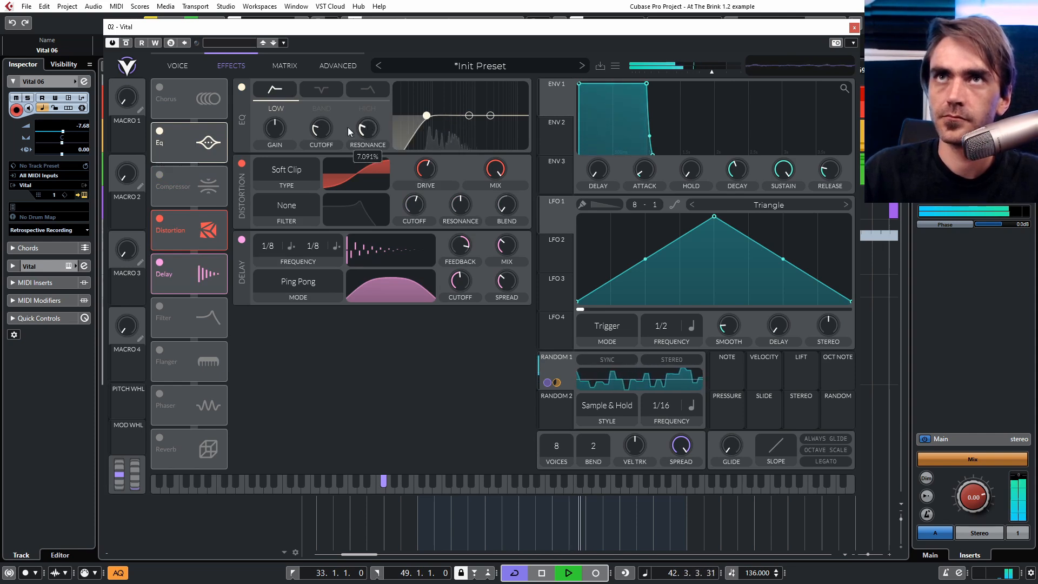
{"action": "left_click_drag", "start_coordinate": [318, 128], "coordinate": [323, 129]}
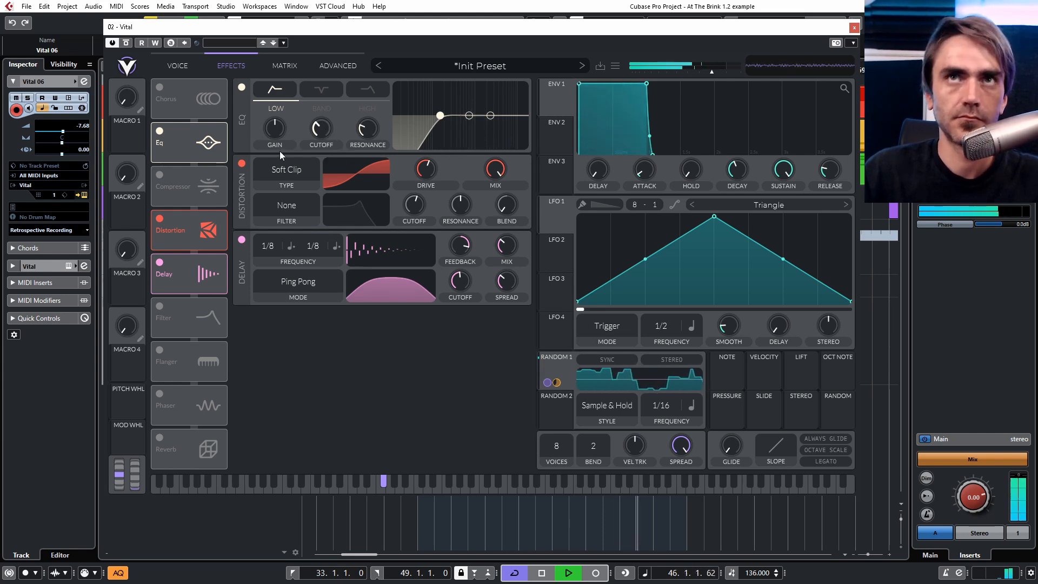
Raise the master output volume to about -3.9 dB.
{"action": "left_click_drag", "start_coordinate": [711, 72], "coordinate": [716, 72]}
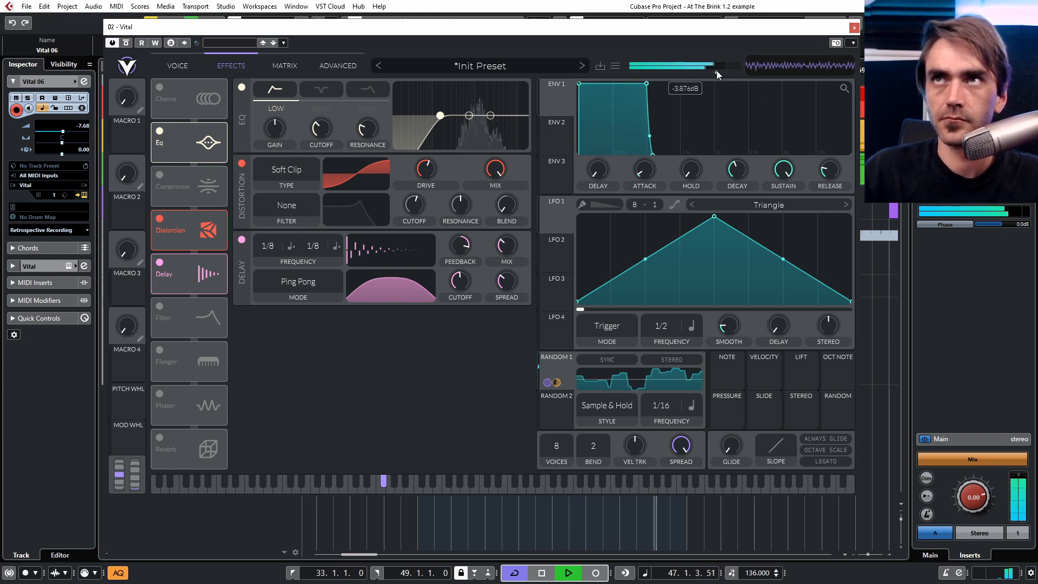
Try transposing oscillator 2 down to -24 and then -36 semitones.
{"action": "left_click", "coordinate": [178, 66]}
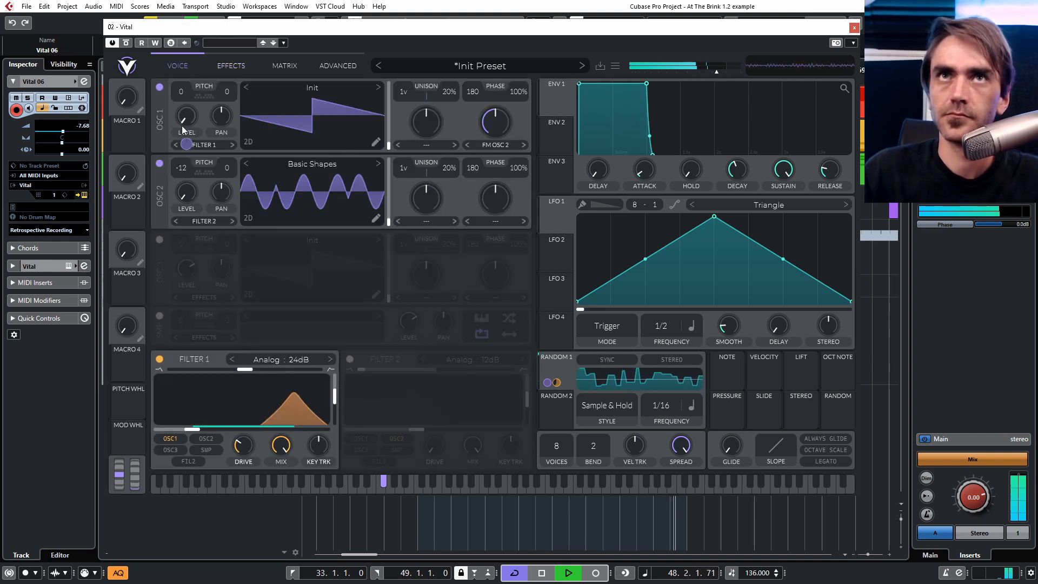
{"action": "double_click", "coordinate": [182, 167]}
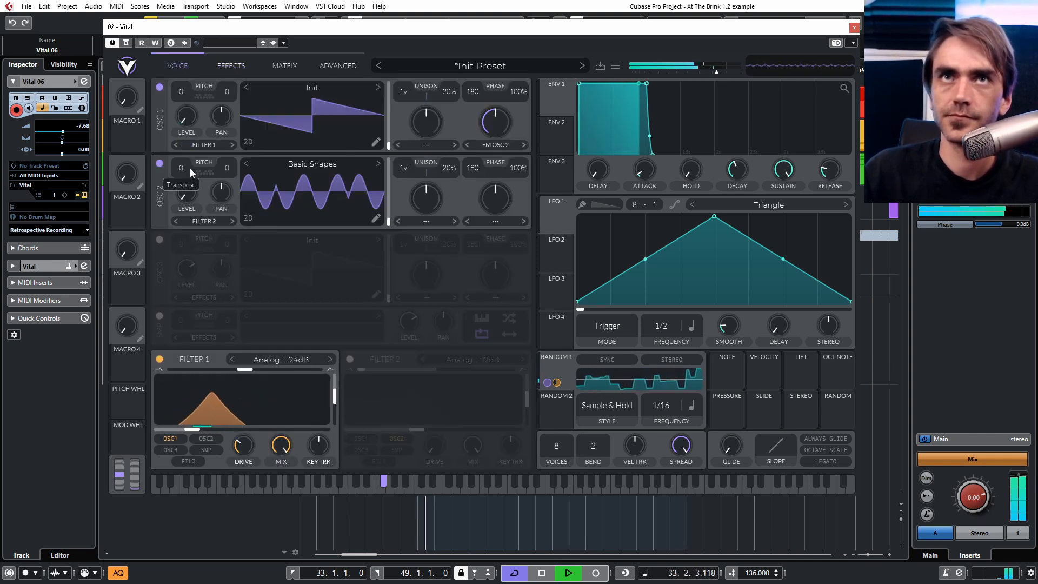
{"action": "left_click_drag", "start_coordinate": [183, 166], "coordinate": [189, 198]}
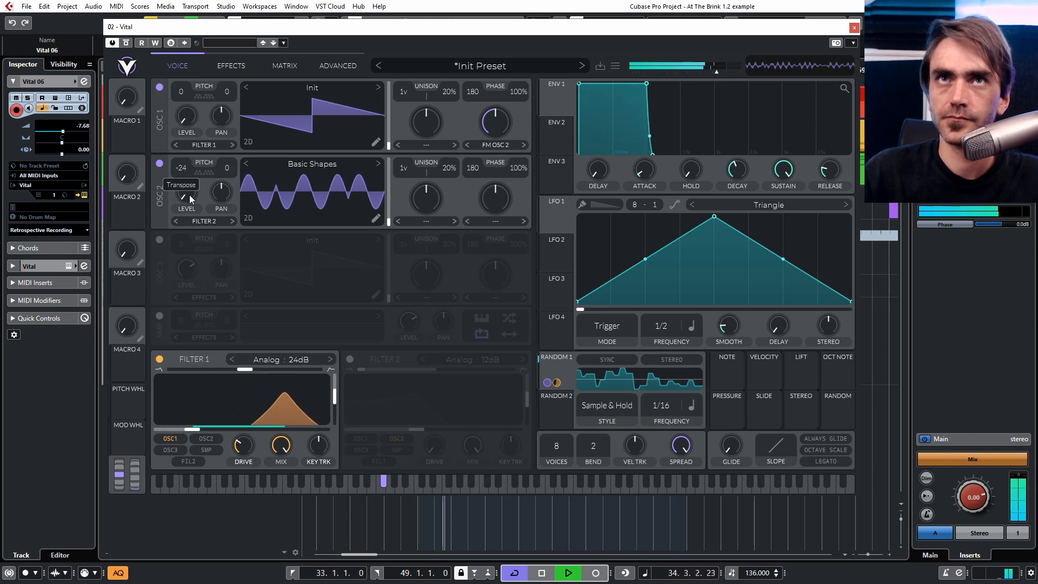
{"action": "double_click", "coordinate": [182, 171]}
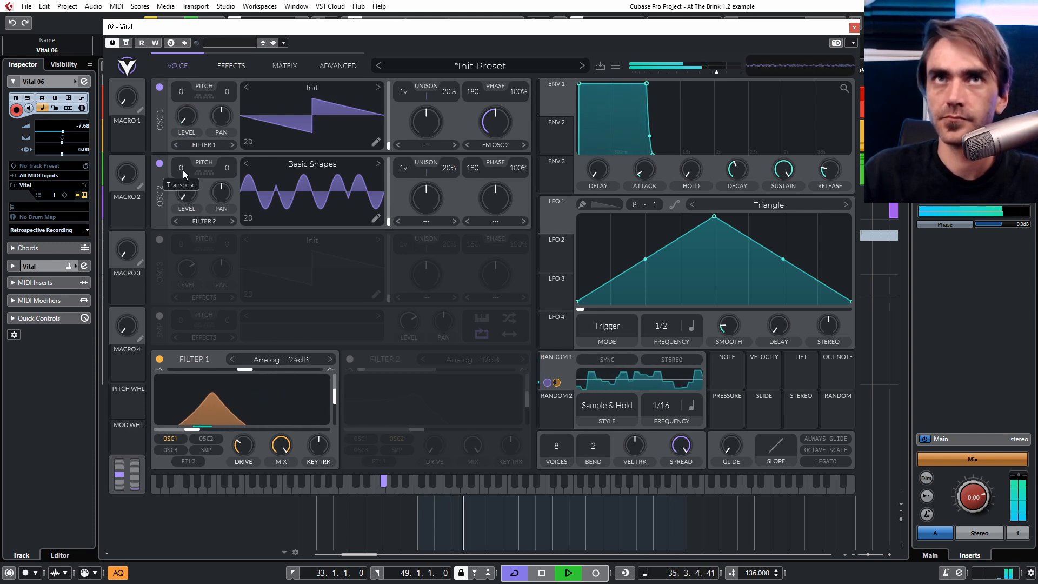
{"action": "left_click_drag", "start_coordinate": [185, 169], "coordinate": [185, 198]}
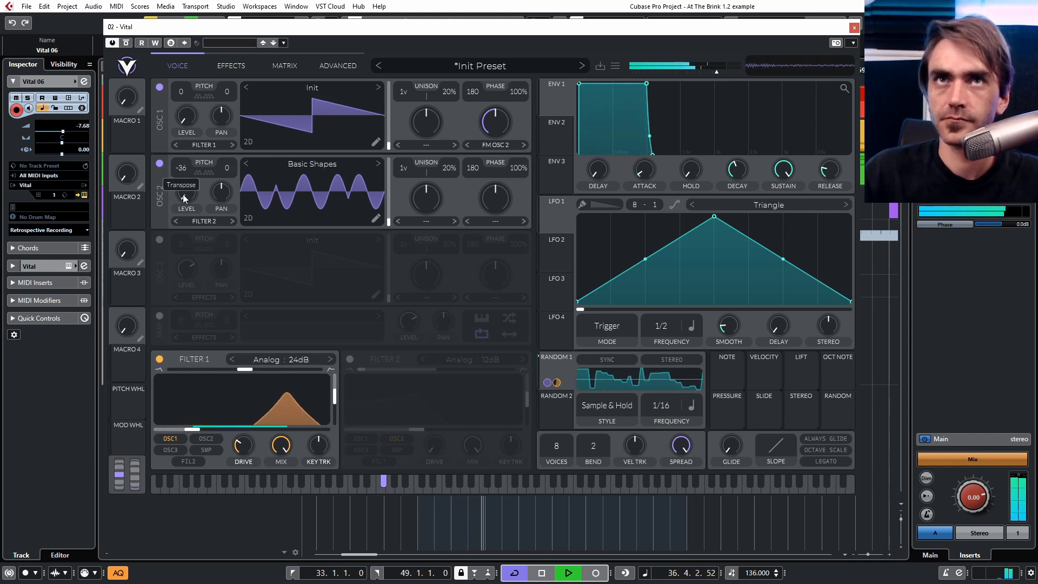
Open oscillator 2's wavetable editor, raise the Wave Folder multiply to about 7.36, and close the editor.
{"action": "left_click", "coordinate": [375, 216]}
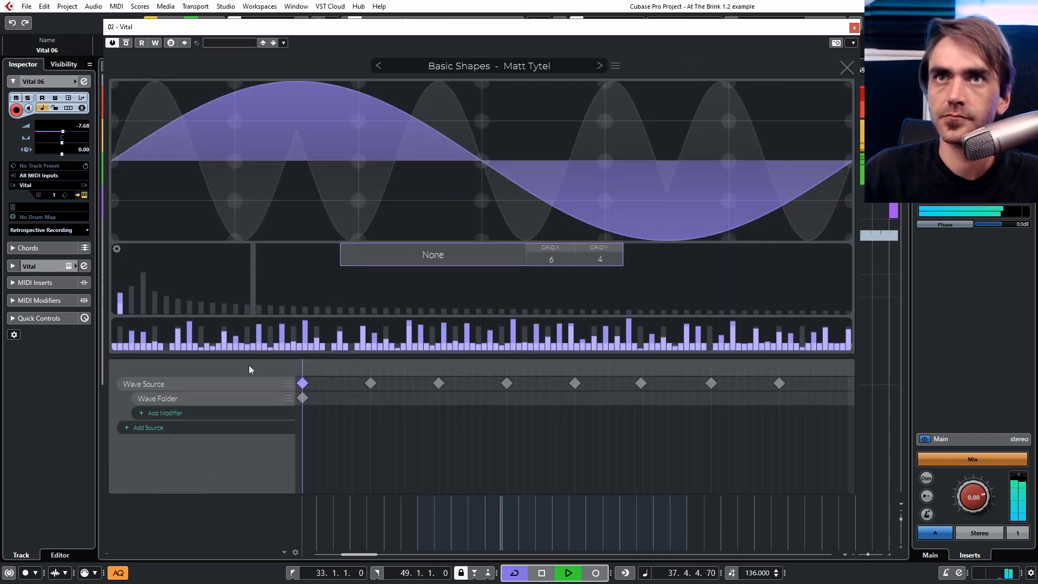
{"action": "left_click", "coordinate": [303, 397]}
{"action": "left_click_drag", "start_coordinate": [465, 261], "coordinate": [517, 178]}
{"action": "left_click_drag", "start_coordinate": [477, 259], "coordinate": [456, 359]}
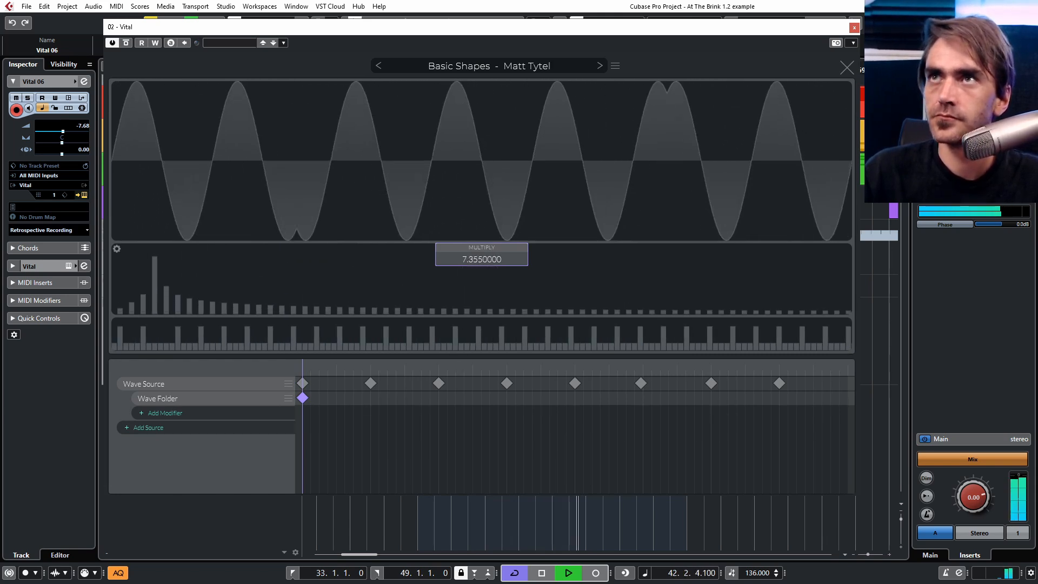
{"action": "left_click", "coordinate": [847, 67]}
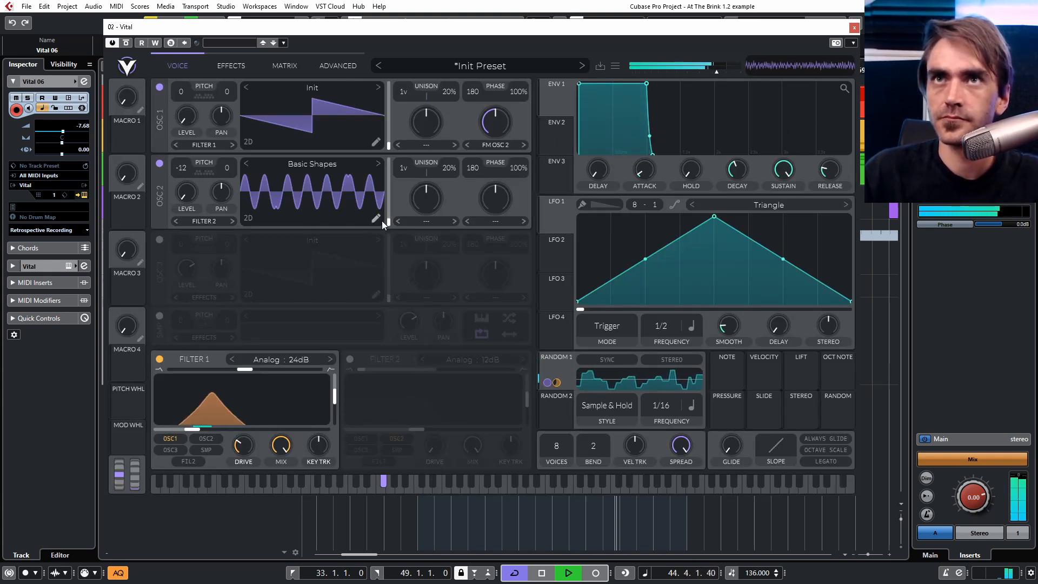
Transpose oscillator 1 up to 12 semitones and raise its FM wave morph to about 95%.
{"action": "left_click_drag", "start_coordinate": [502, 129], "coordinate": [508, 119]}
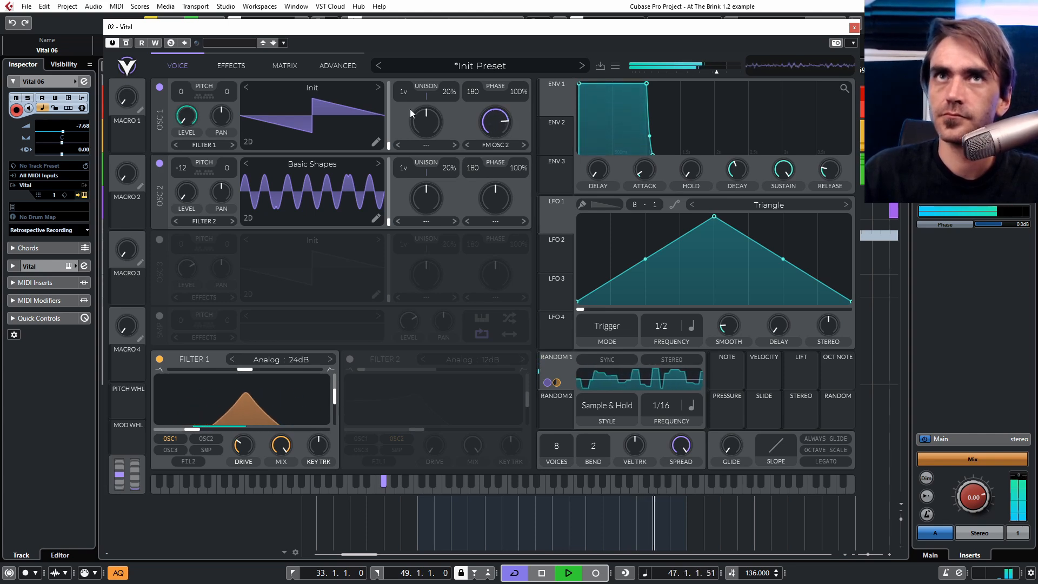
{"action": "left_click_drag", "start_coordinate": [180, 93], "coordinate": [179, 101]}
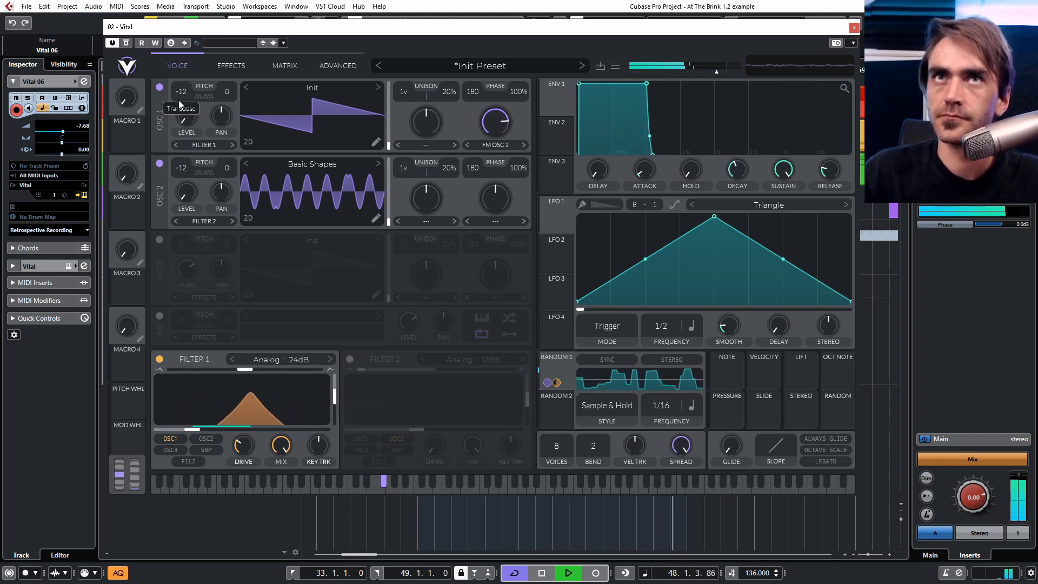
{"action": "left_click_drag", "start_coordinate": [502, 125], "coordinate": [502, 122]}
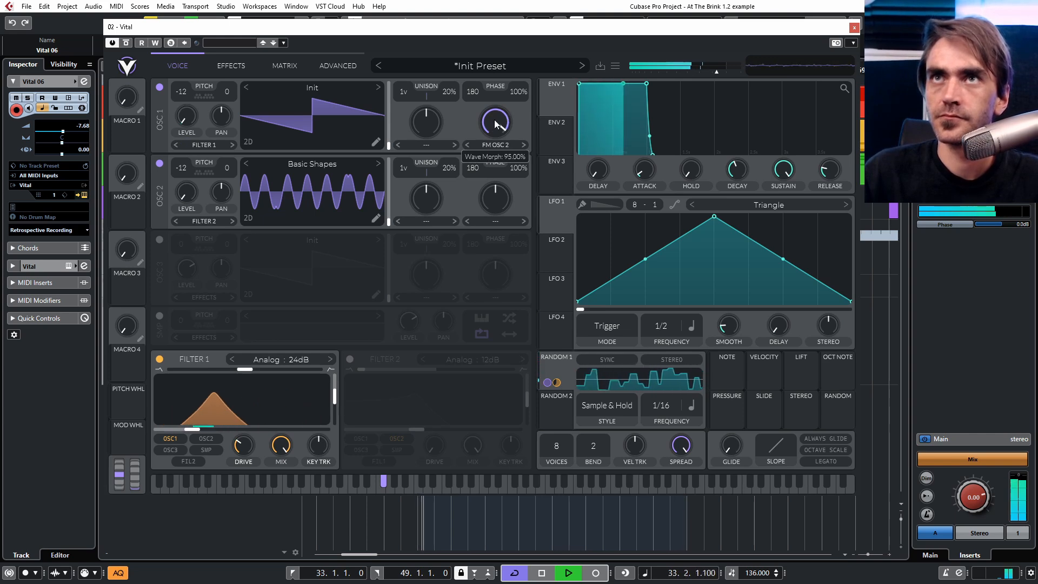
{"action": "left_click_drag", "start_coordinate": [186, 93], "coordinate": [199, 73]}
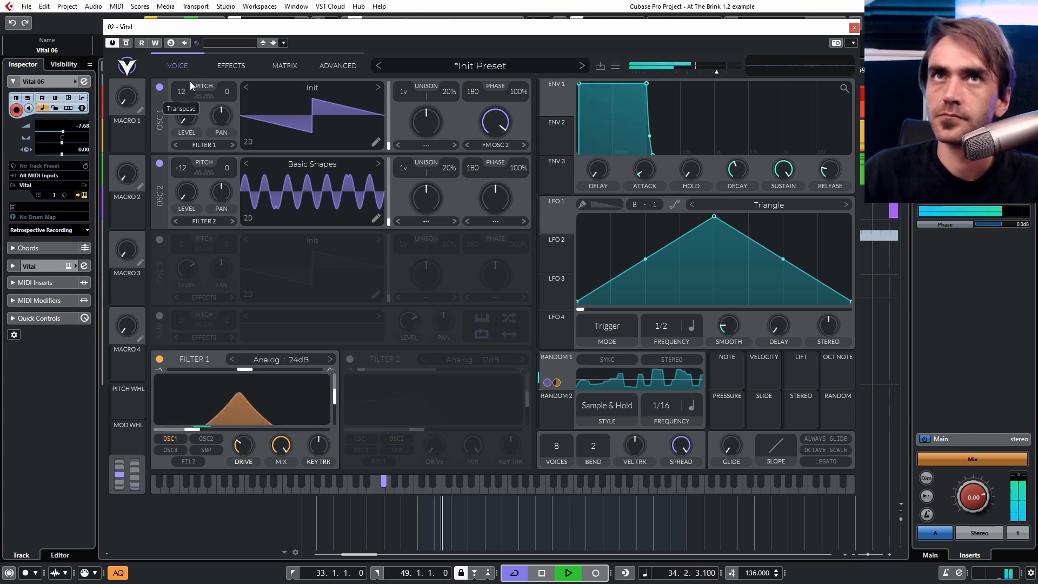
Lower oscillator 1's wave morph to about 33% and raise the master volume to about -2 dB.
{"action": "mouse_move", "coordinate": [490, 125]}
{"action": "left_mouse_down"}
{"action": "mouse_move", "coordinate": [495, 138]}
{"action": "mouse_move", "coordinate": [488, 126]}
{"action": "left_mouse_up"}
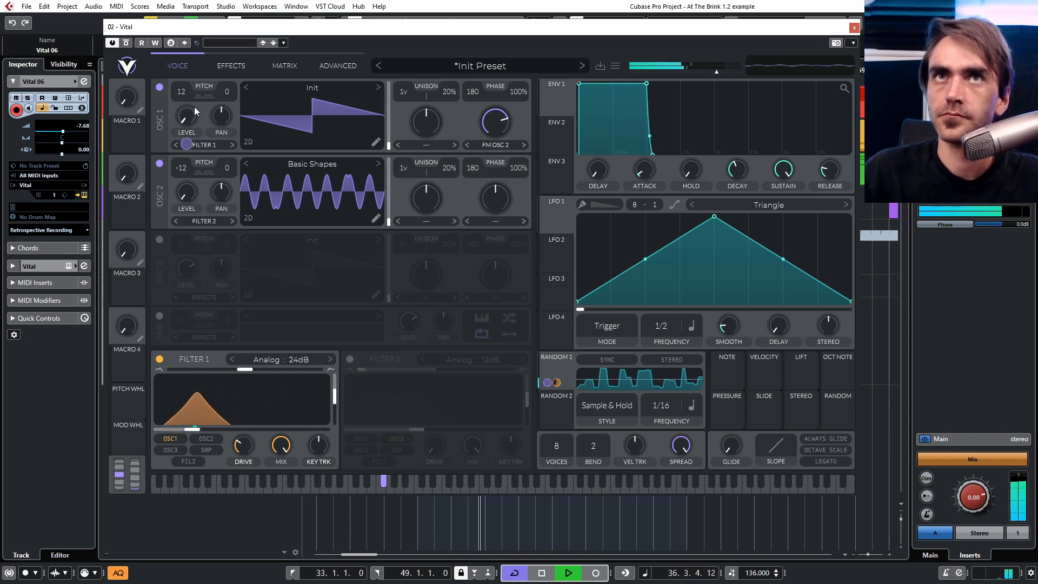
{"action": "left_click_drag", "start_coordinate": [717, 70], "coordinate": [721, 70]}
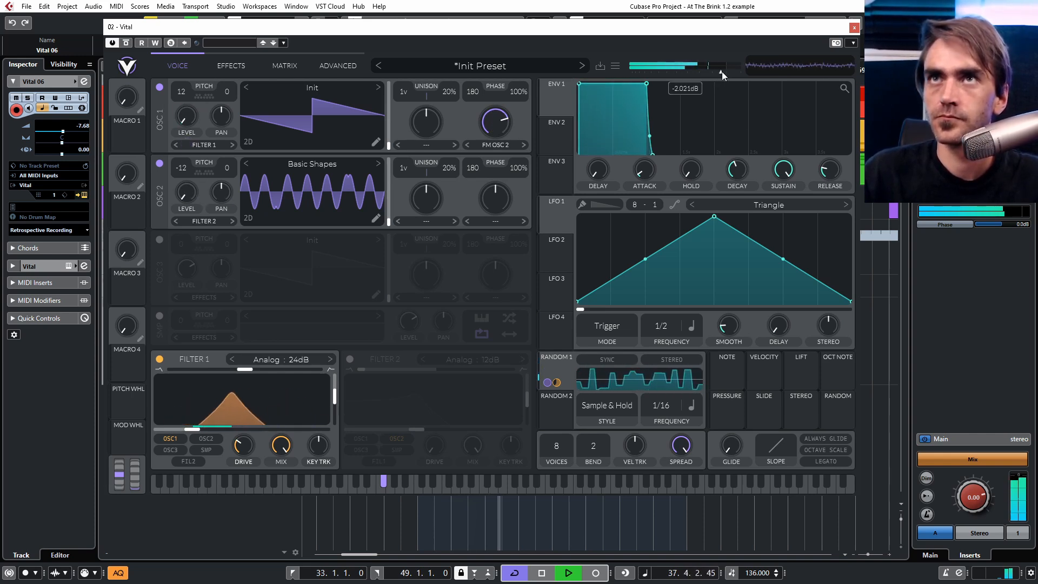
{"action": "left_click_drag", "start_coordinate": [494, 128], "coordinate": [490, 154]}
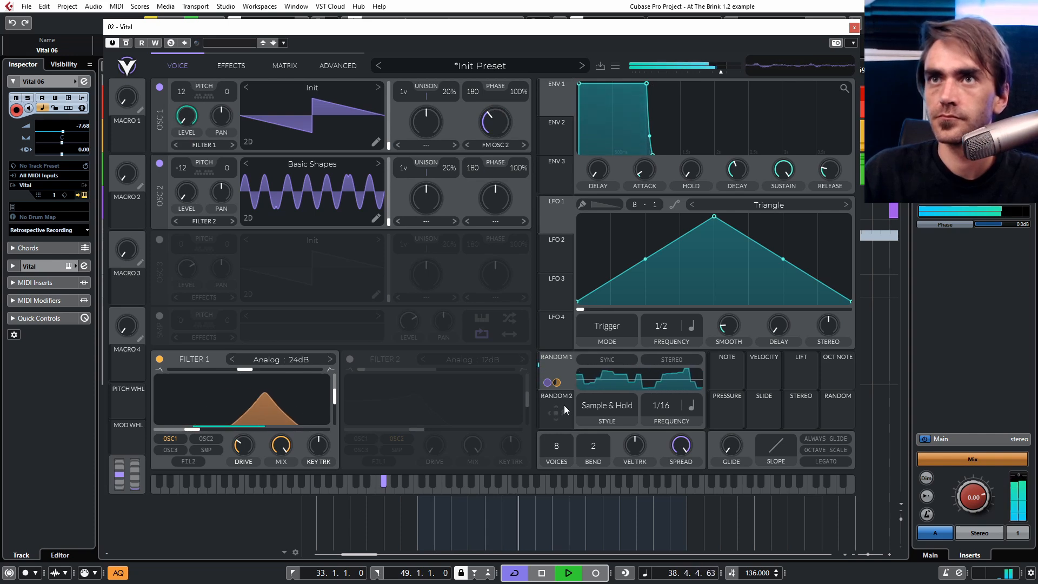
Modulate oscillator 1's wave morph with Random 2 and set Random 2's rate to 1/1.
{"action": "left_click_drag", "start_coordinate": [555, 409], "coordinate": [489, 125]}
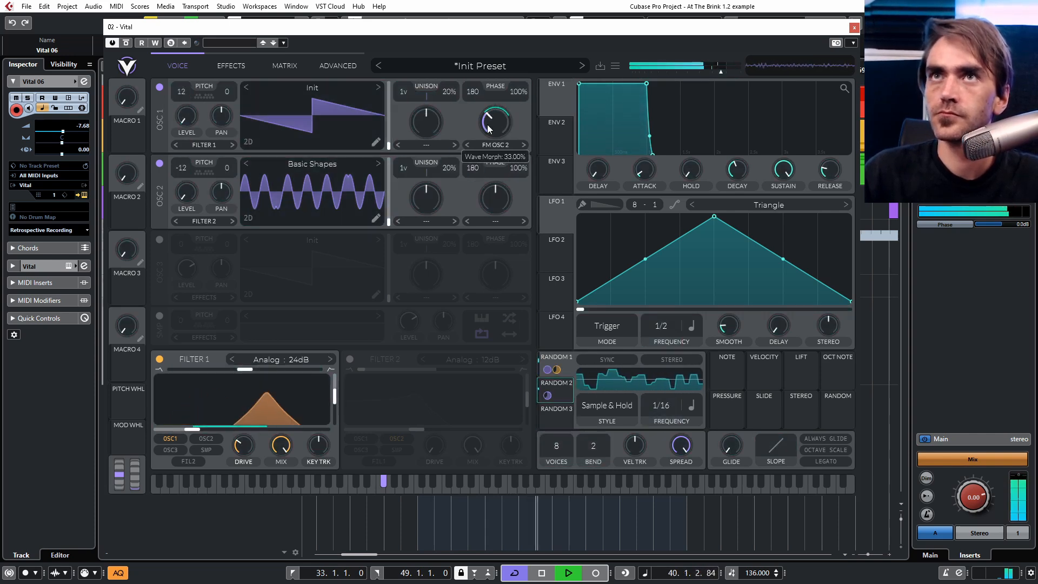
{"action": "left_click", "coordinate": [568, 394]}
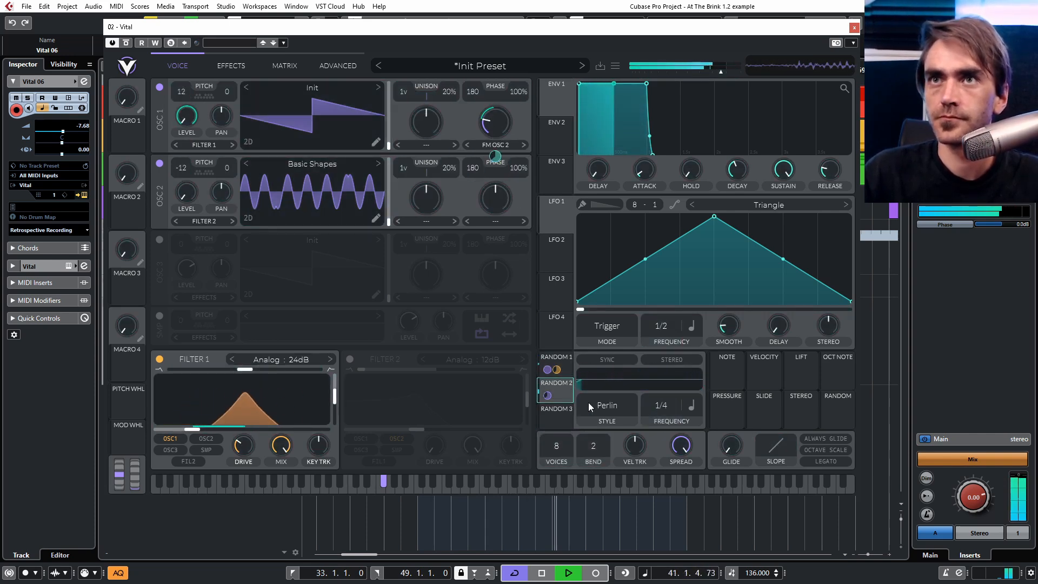
{"action": "left_click_drag", "start_coordinate": [663, 407], "coordinate": [653, 452]}
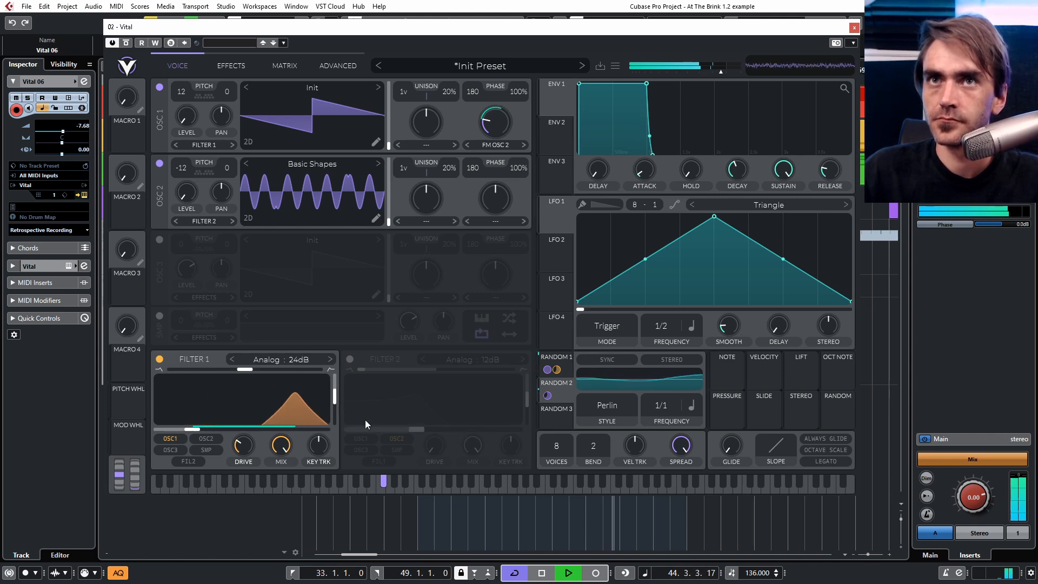
Rename the preset Probablistic FM Seq1.
{"action": "mouse_move", "coordinate": [336, 394]}
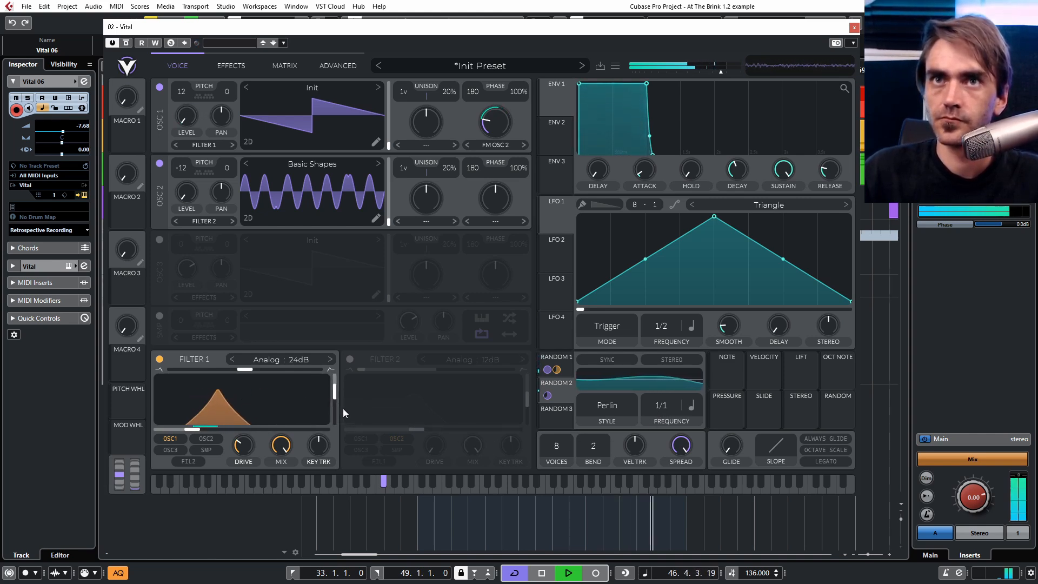
{"action": "left_click", "coordinate": [225, 65]}
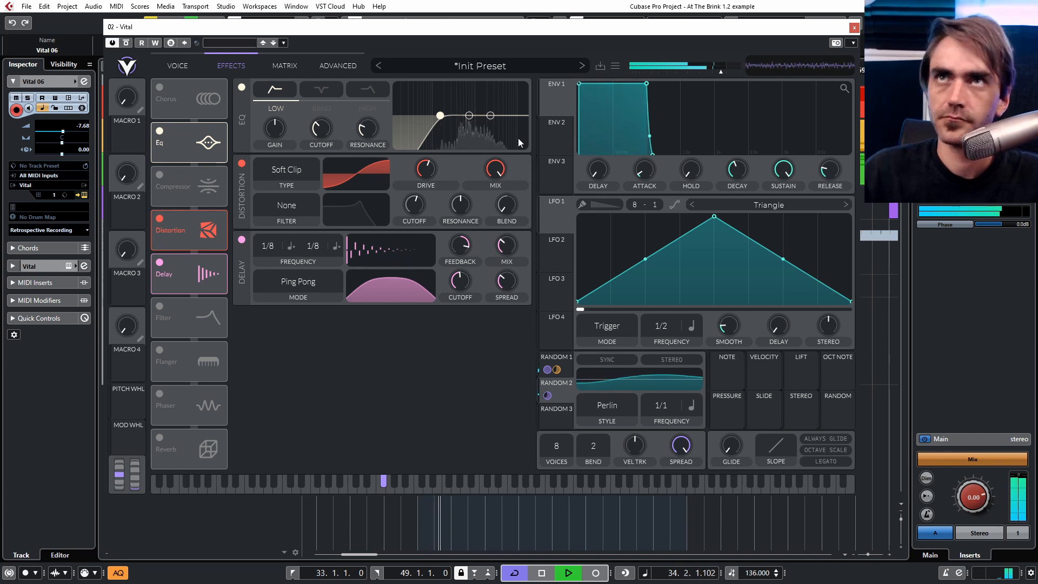
{"action": "left_click", "coordinate": [596, 65]}
{"action": "type", "text": "Probablistic FM Seq1"}
{"action": "key", "text": "Return"}
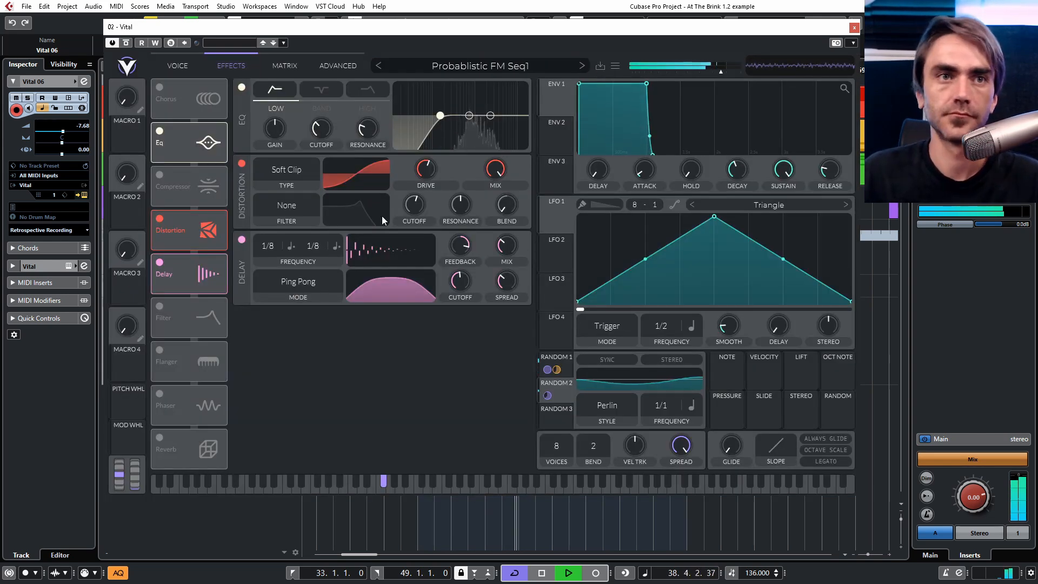
Open the mod remap curve of Random 1 to oscillator 1 level and rearrange its middle gate pulses.
{"action": "left_click", "coordinate": [290, 63]}
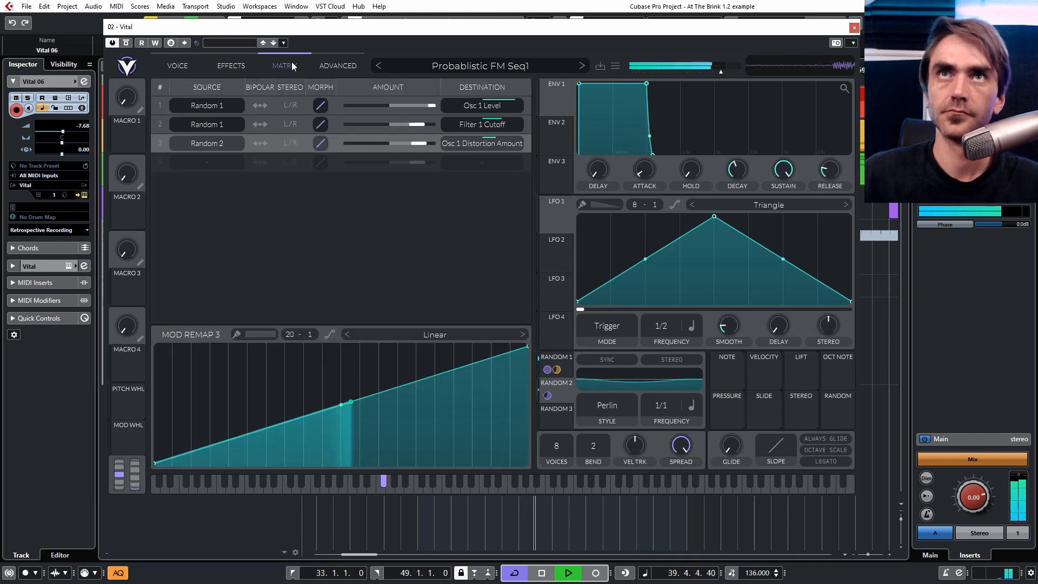
{"action": "left_click", "coordinate": [528, 99]}
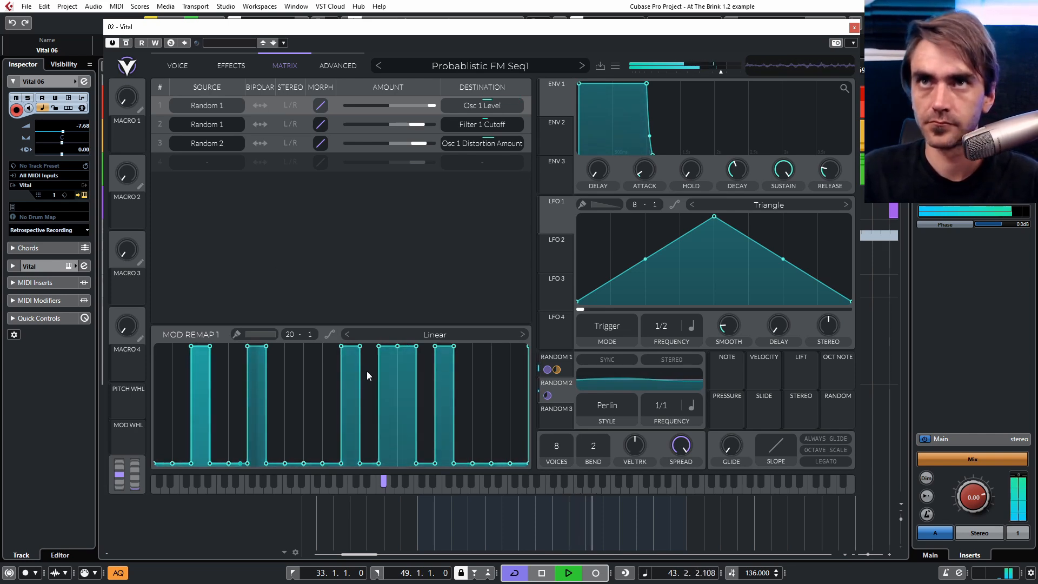
{"action": "mouse_move", "coordinate": [445, 368]}
{"action": "left_mouse_down"}
{"action": "mouse_move", "coordinate": [444, 459]}
{"action": "mouse_move", "coordinate": [420, 346]}
{"action": "mouse_move", "coordinate": [386, 464]}
{"action": "mouse_move", "coordinate": [327, 347]}
{"action": "left_mouse_up"}
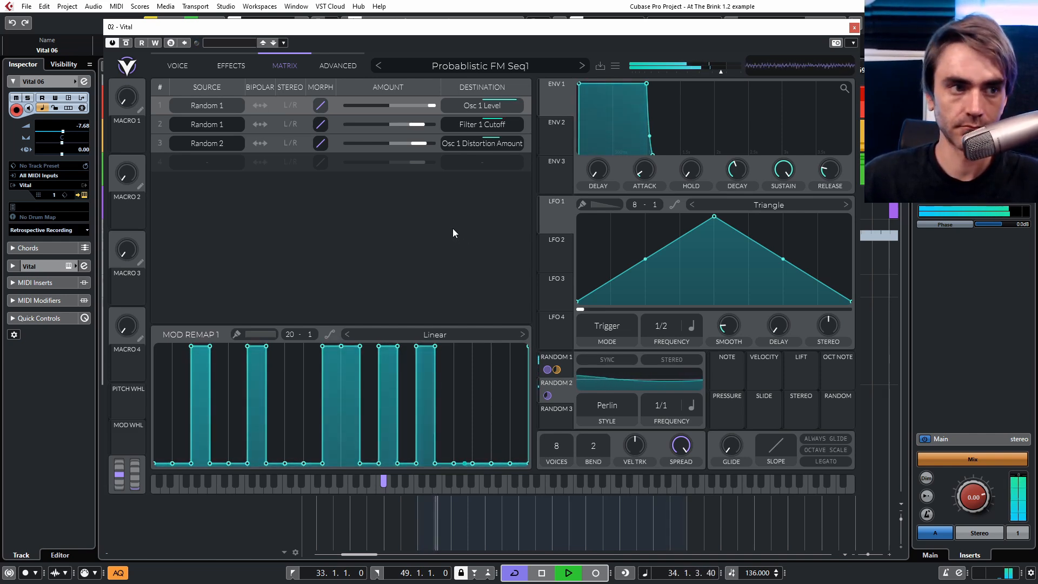
{"action": "key", "text": "space"}
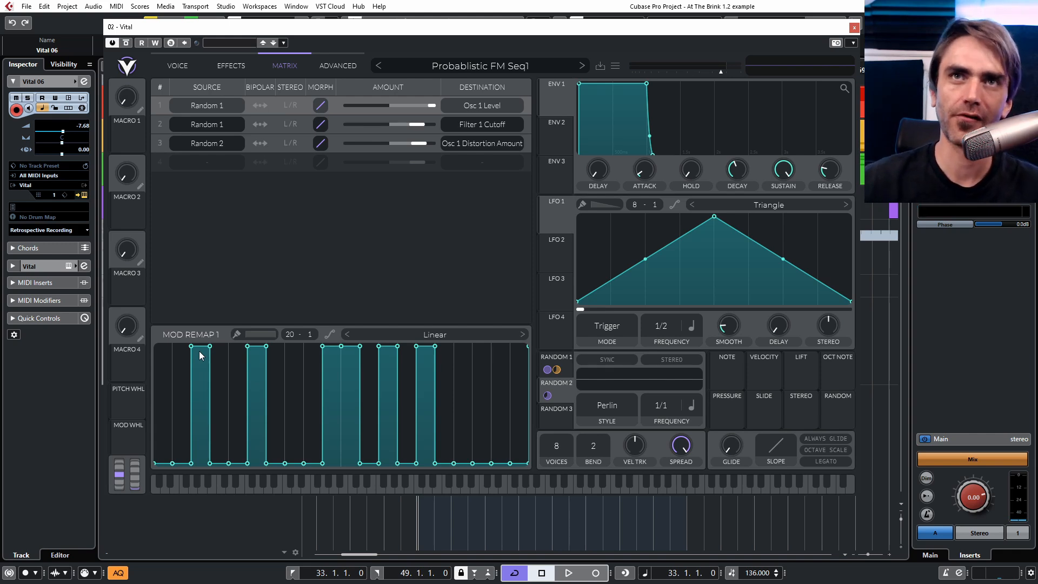
Add a half-height gate pulse in the middle of the remap curve and a low pulse near its end.
{"action": "mouse_move", "coordinate": [501, 375]}
{"action": "left_mouse_down"}
{"action": "mouse_move", "coordinate": [491, 322]}
{"action": "mouse_move", "coordinate": [502, 361]}
{"action": "left_mouse_up"}
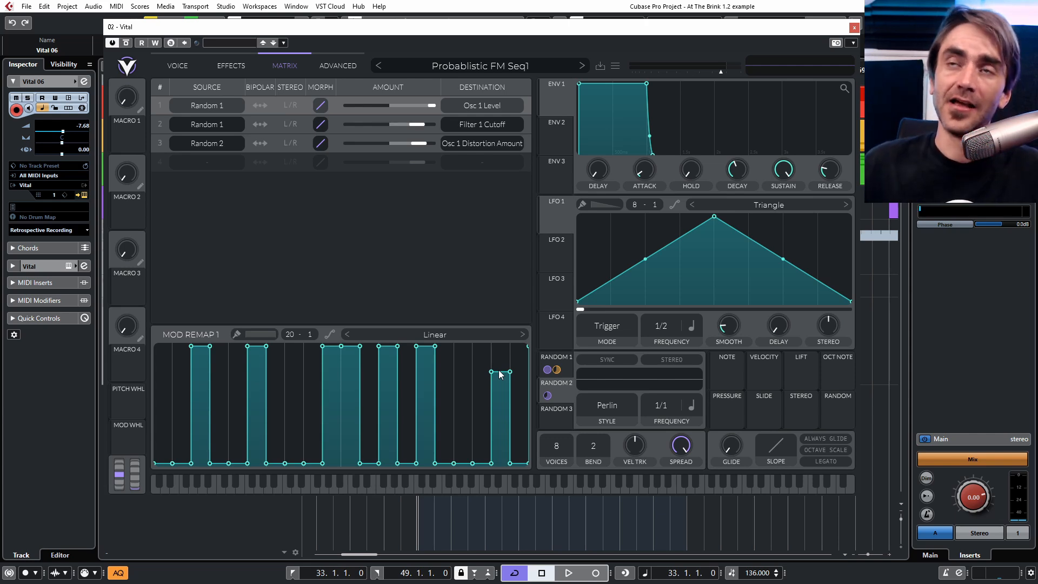
{"action": "left_click", "coordinate": [199, 406]}
{"action": "key", "text": "space"}
{"action": "left_click", "coordinate": [501, 430]}
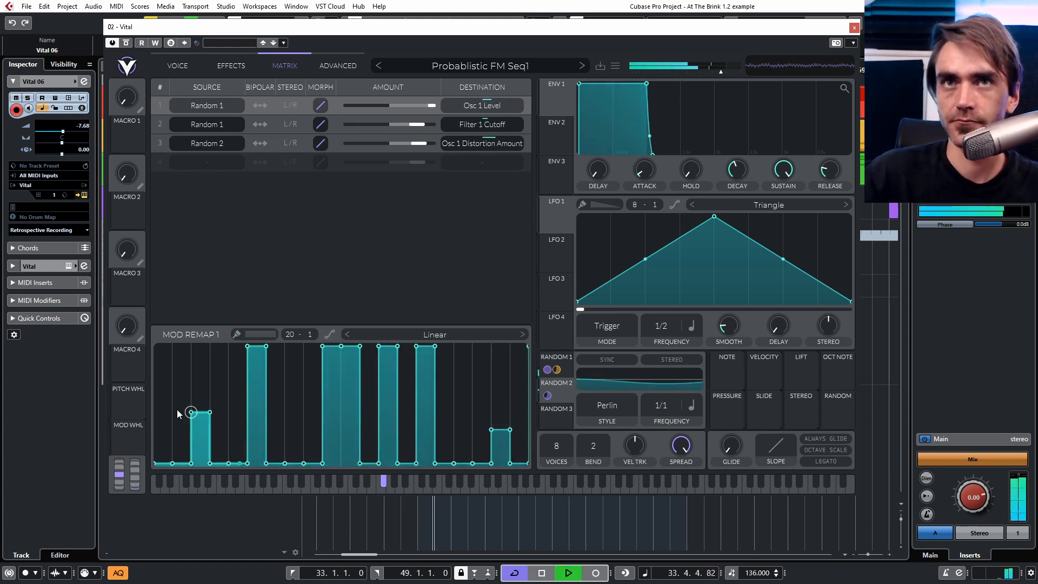
{"action": "left_click", "coordinate": [506, 442]}
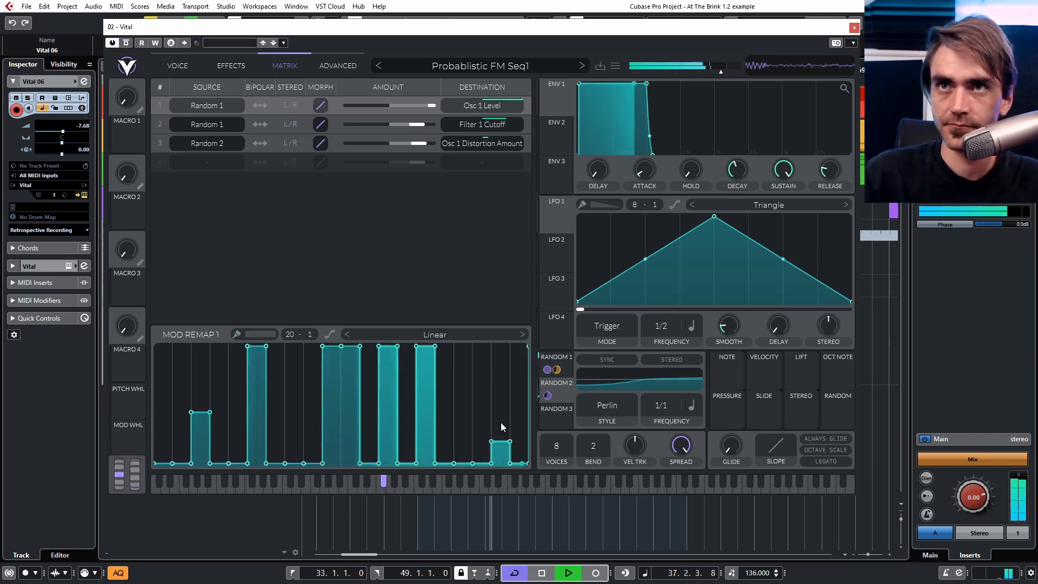
{"action": "left_click", "coordinate": [291, 425]}
{"action": "left_click_drag", "start_coordinate": [198, 424], "coordinate": [210, 291]}
Move the final low gate pulse to the very end of the remap curve.
{"action": "left_click", "coordinate": [502, 447], "text": "ctrl"}
{"action": "left_click", "coordinate": [485, 450], "text": "ctrl"}
{"action": "left_click_drag", "start_coordinate": [494, 453], "coordinate": [498, 472]}
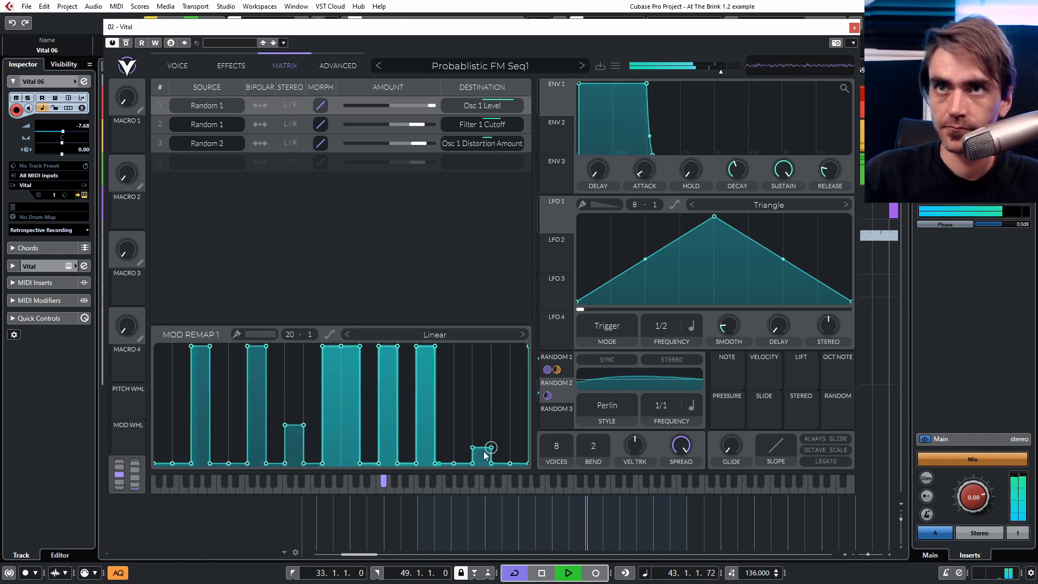
{"action": "left_click", "coordinate": [478, 469], "text": "ctrl"}
{"action": "left_click", "coordinate": [519, 442], "text": "ctrl"}
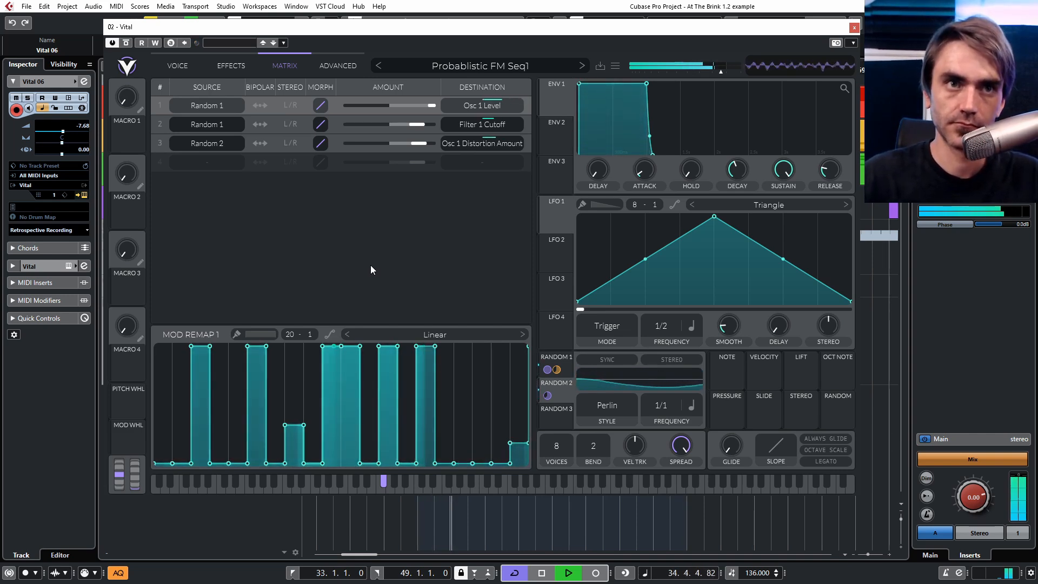
{"action": "key", "text": "space"}
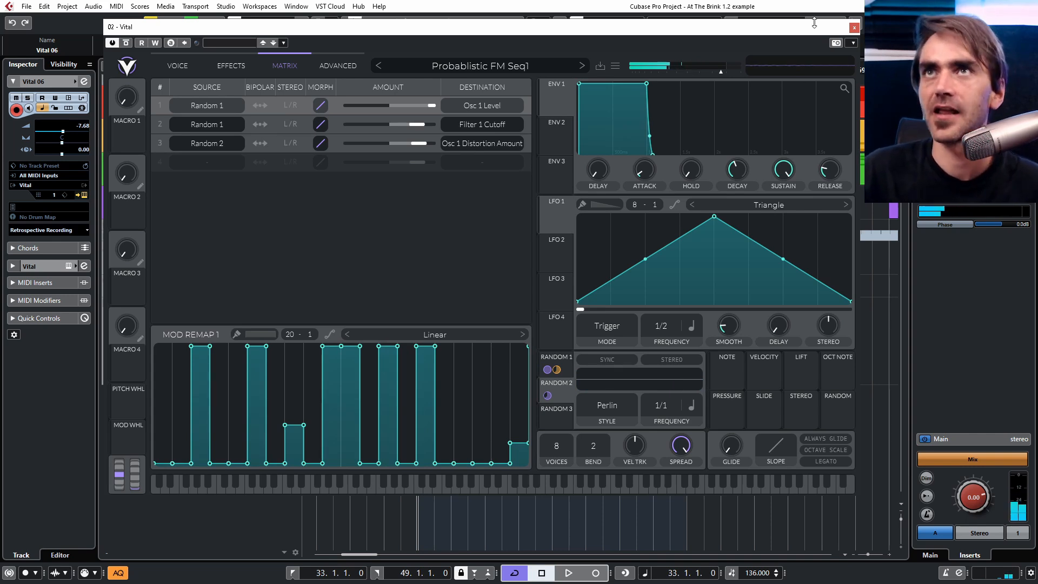
Save the preset as Probablistic FM Seq2.
{"action": "left_click", "coordinate": [599, 67]}
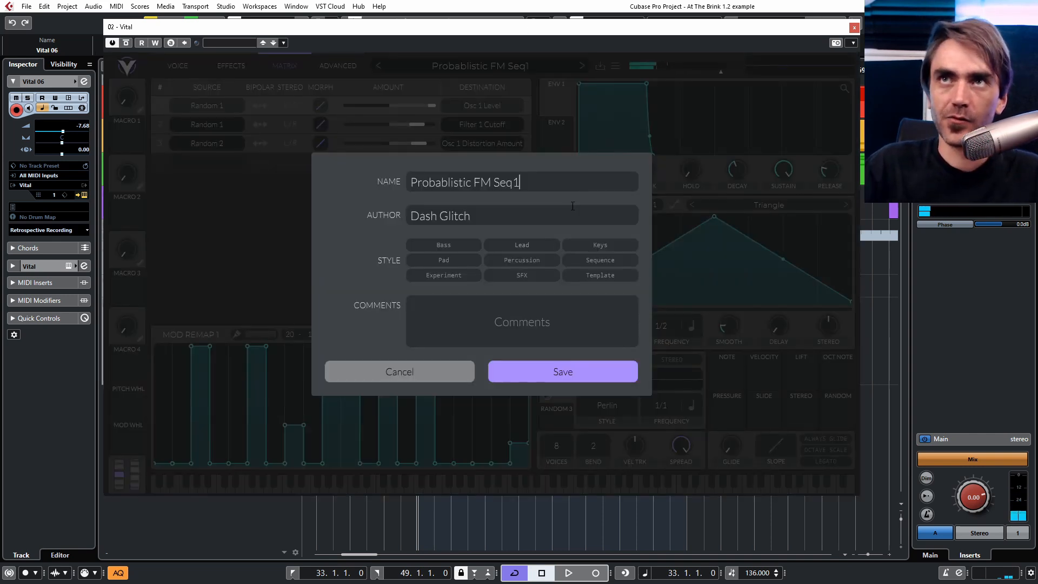
{"action": "type", "text": "2"}
{"action": "key", "text": "Return"}
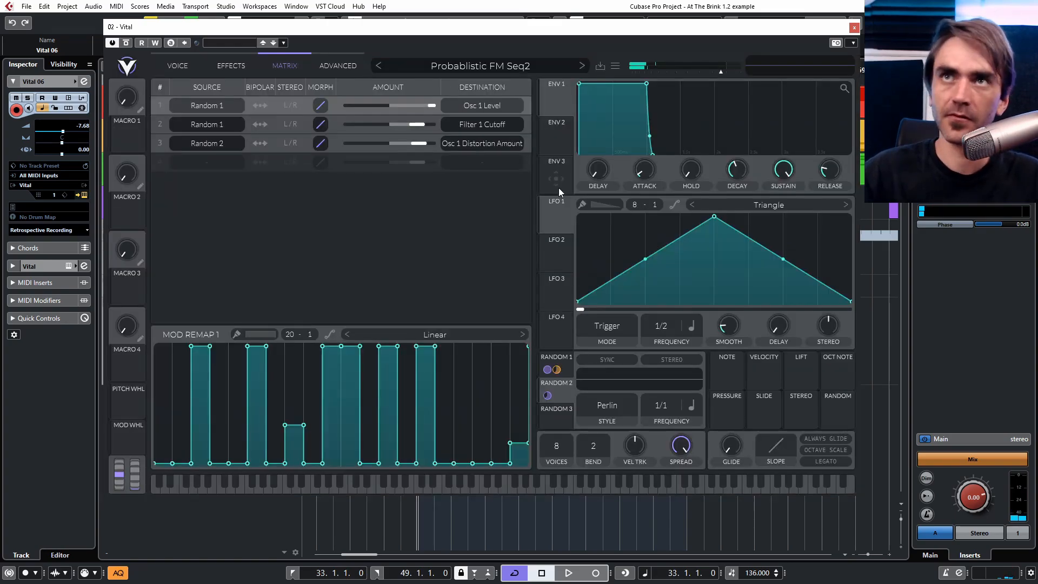